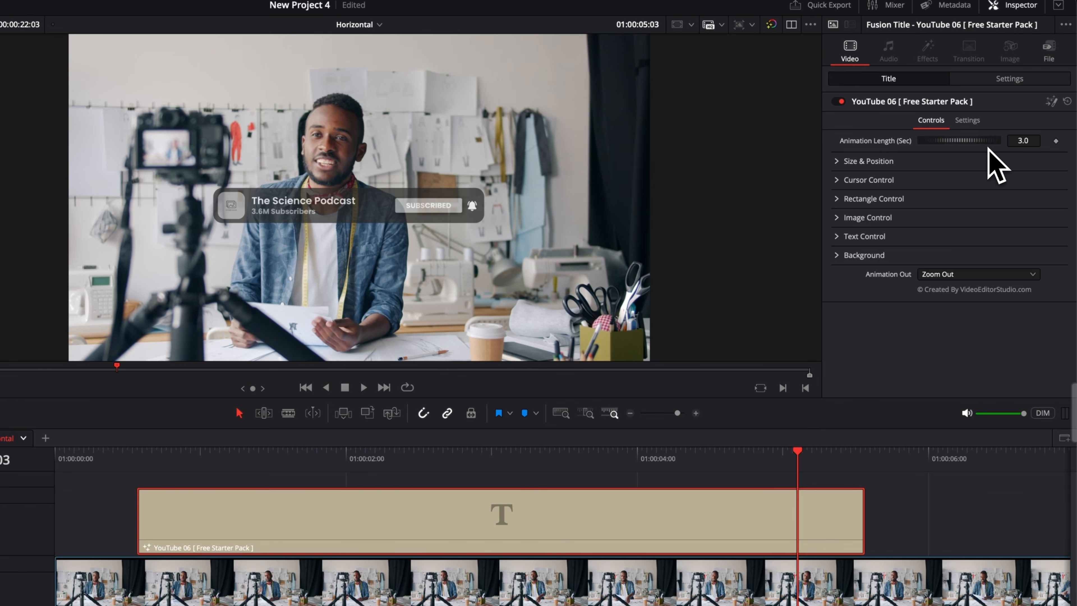
# - Move the YouTube 06 title down near the frame's lower edge by setting its Center Y to 0.104
pyautogui.click(450, 459)
pyautogui.click(836, 161)
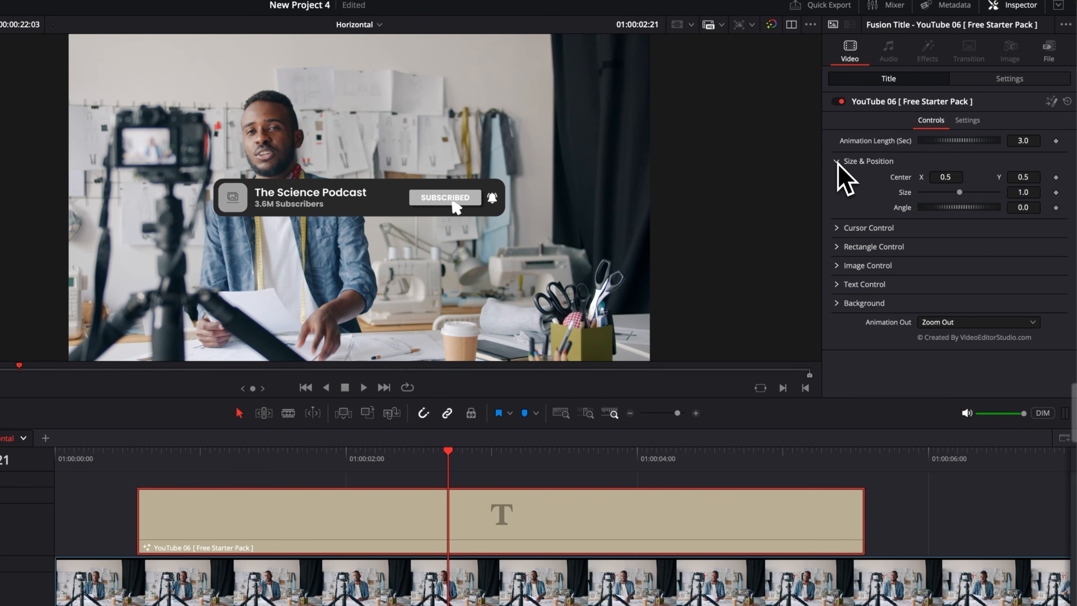
pyautogui.moveTo(1023, 177); pyautogui.dragTo(988, 177)
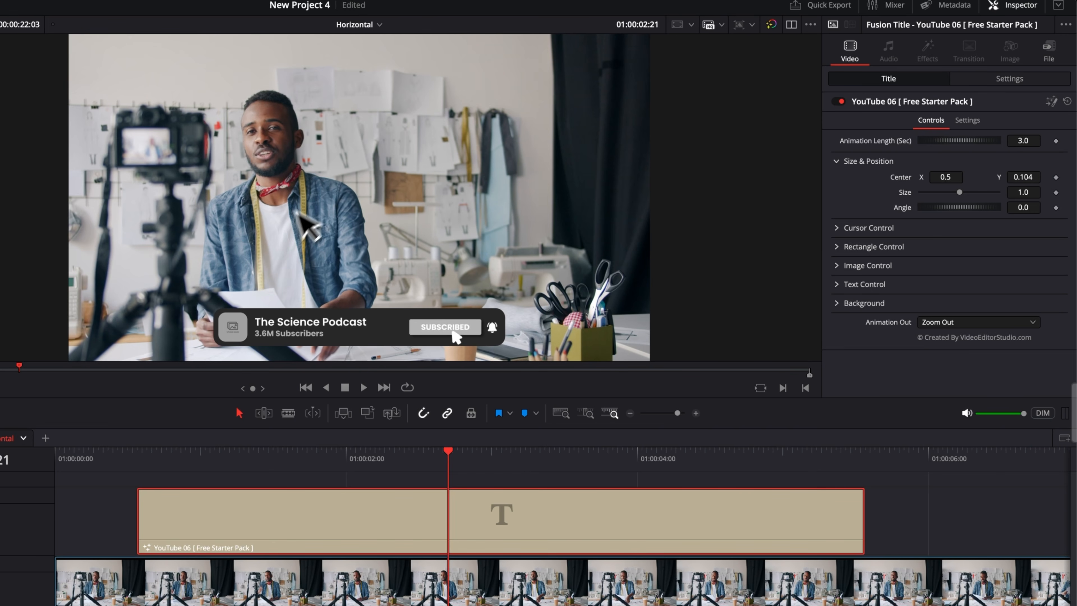
pyautogui.click(835, 161)
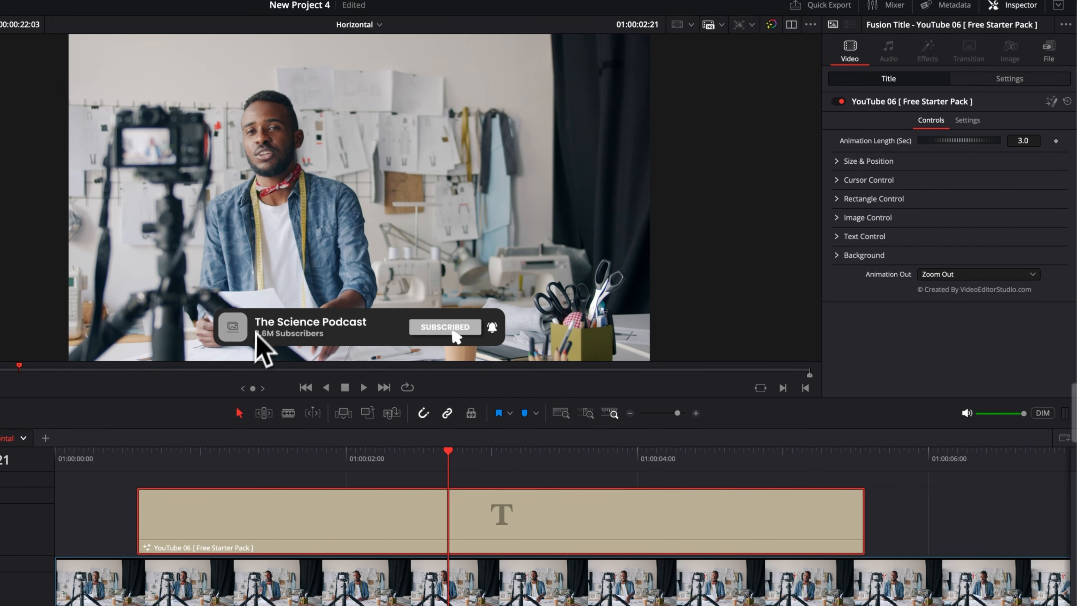
# - Load theregisti-ziSziIQLSOM-unsplash (1).jpg from the Downloads folder as the title's profile image
pyautogui.click(836, 218)
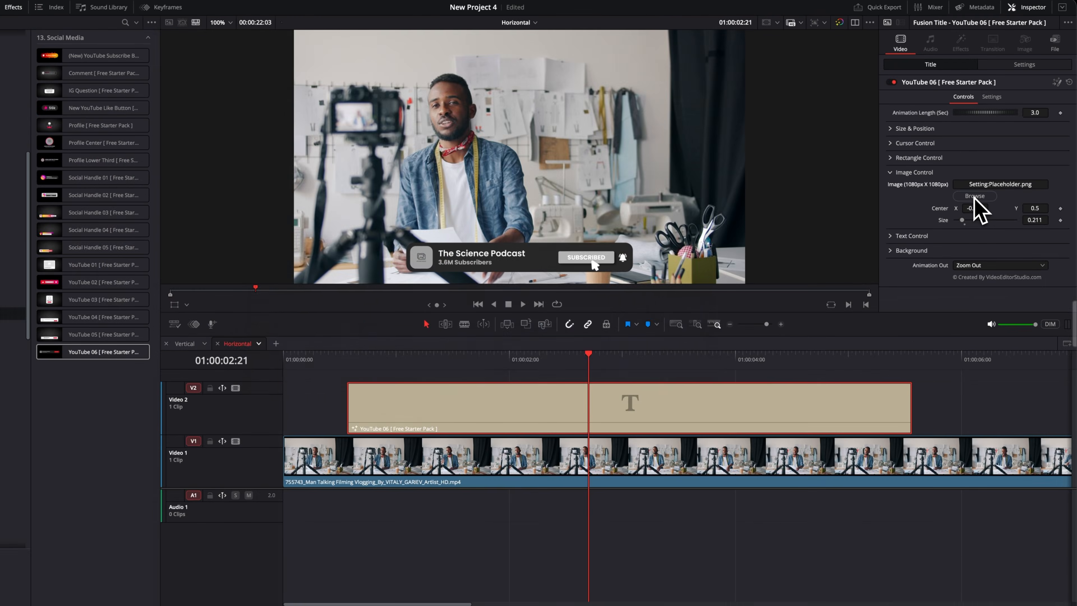
pyautogui.click(945, 248)
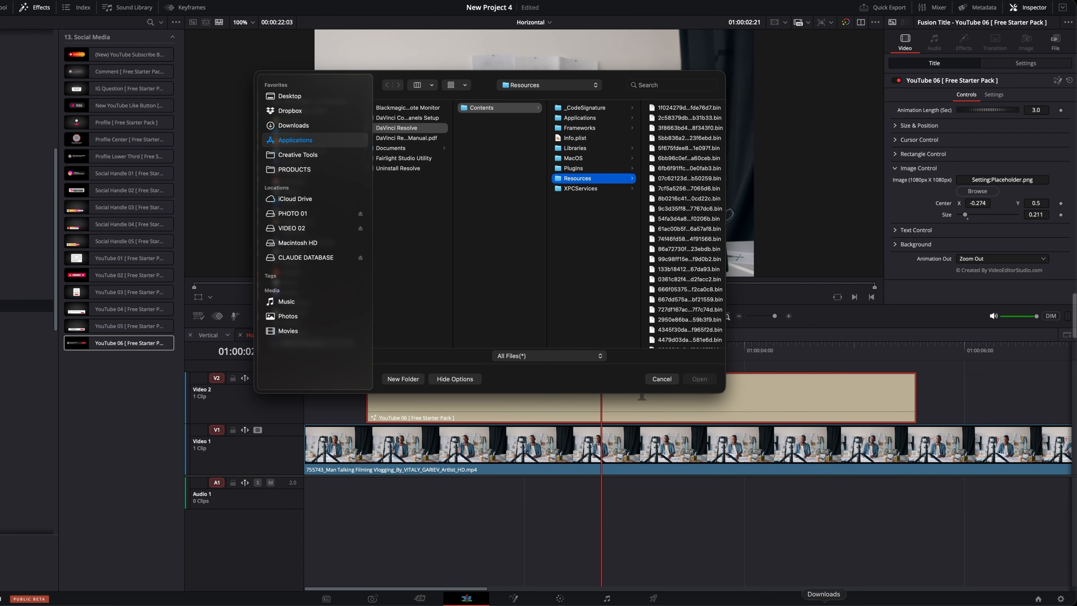
pyautogui.click(825, 600)
pyautogui.moveTo(841, 568); pyautogui.dragTo(543, 320)
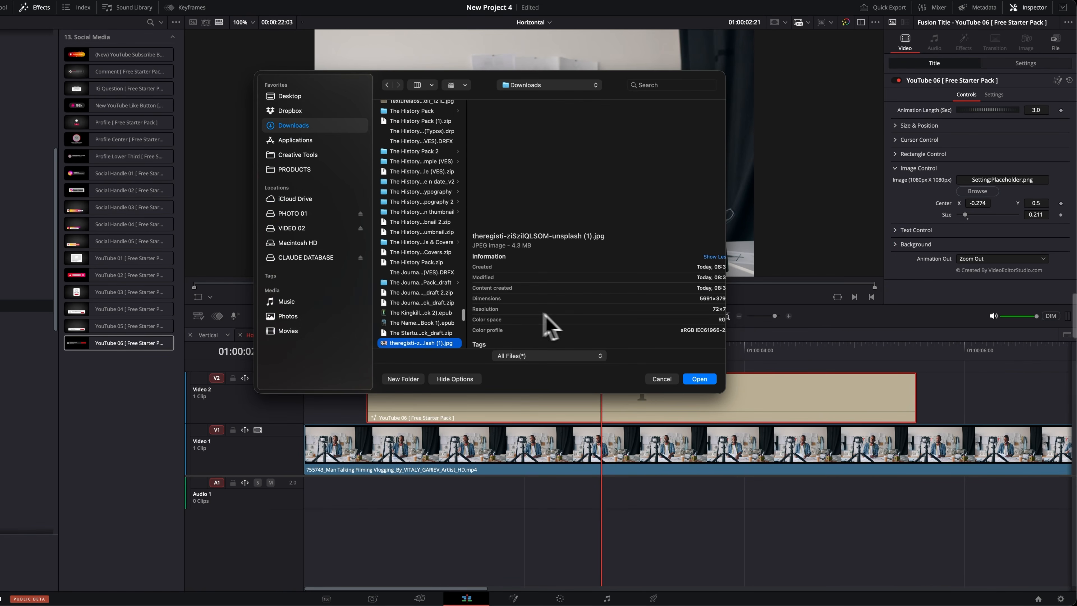
pyautogui.click(699, 379)
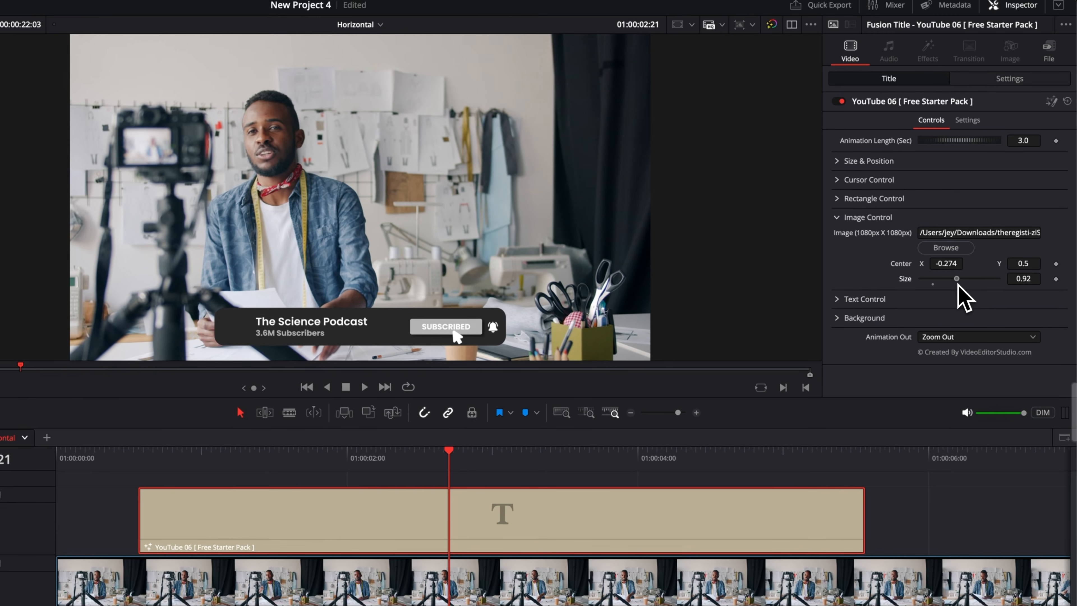
# - Fit the profile image inside its frame with Center X at 0.353 and Size at 0.056
pyautogui.moveTo(965, 214); pyautogui.dragTo(990, 215)
pyautogui.moveTo(963, 283); pyautogui.dragTo(937, 264)
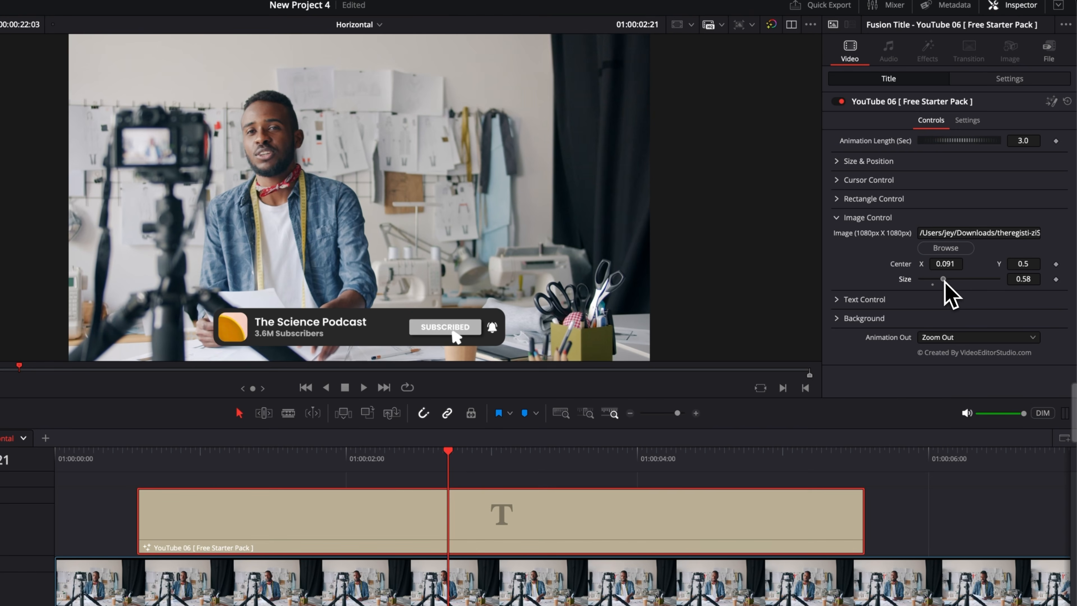
pyautogui.moveTo(944, 283); pyautogui.dragTo(937, 283)
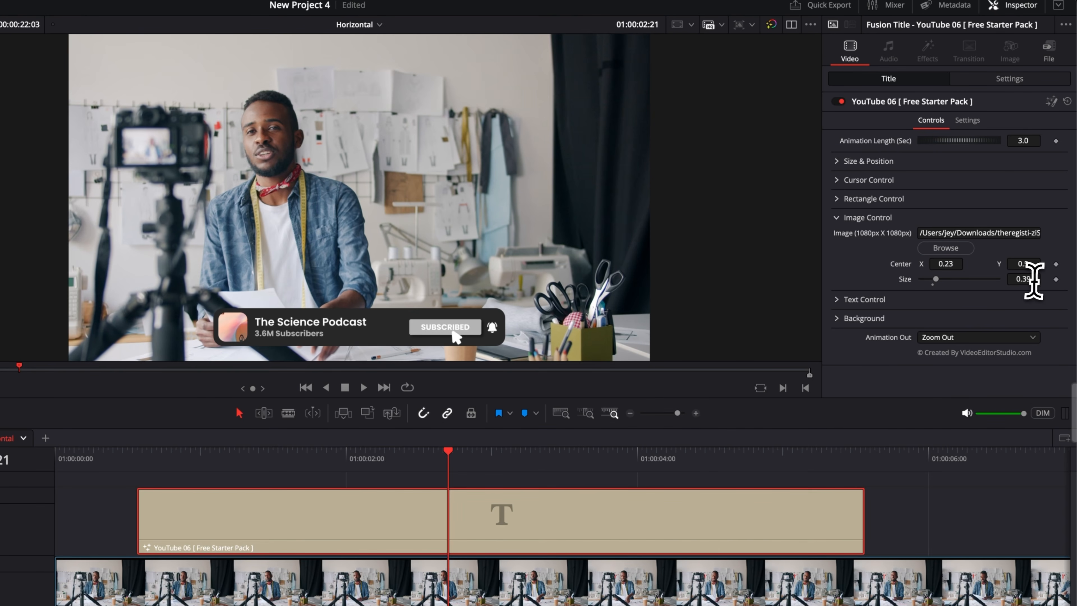
pyautogui.moveTo(1032, 280); pyautogui.dragTo(960, 264)
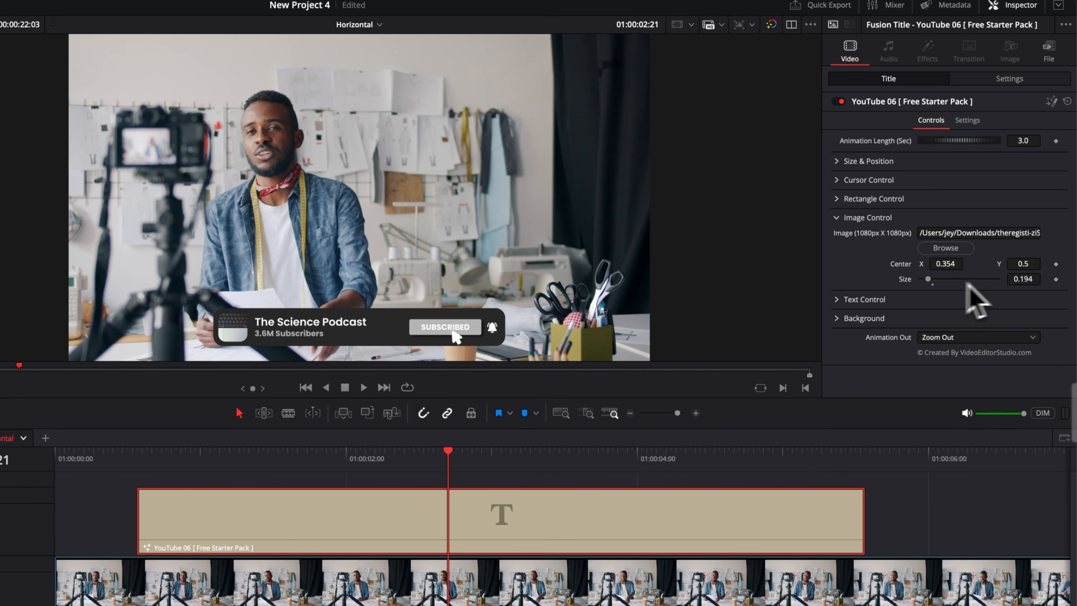
pyautogui.moveTo(1023, 279); pyautogui.dragTo(988, 279)
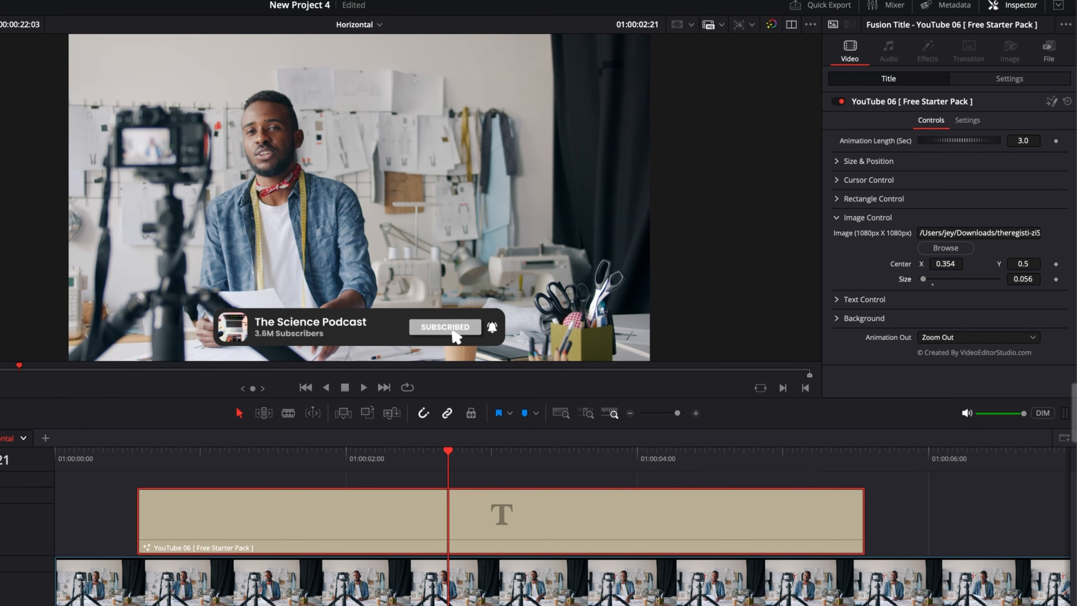
pyautogui.moveTo(953, 265); pyautogui.dragTo(950, 265)
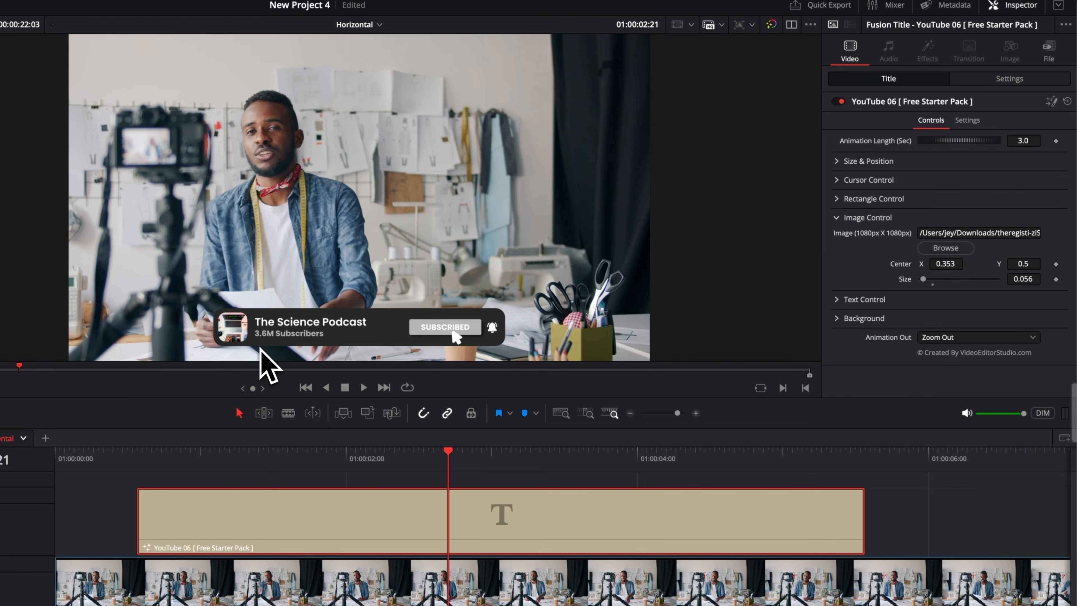
pyautogui.click(837, 218)
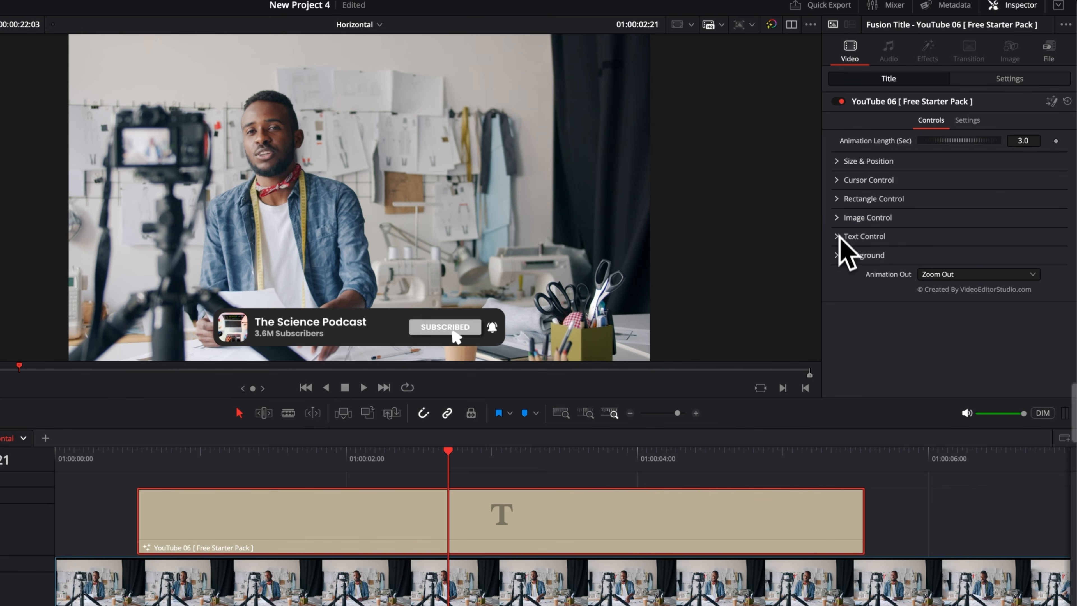
# - Change the title's channel name text to "The Fashion Podcast"
pyautogui.click(838, 236)
pyautogui.moveTo(907, 253); pyautogui.dragTo(778, 248)
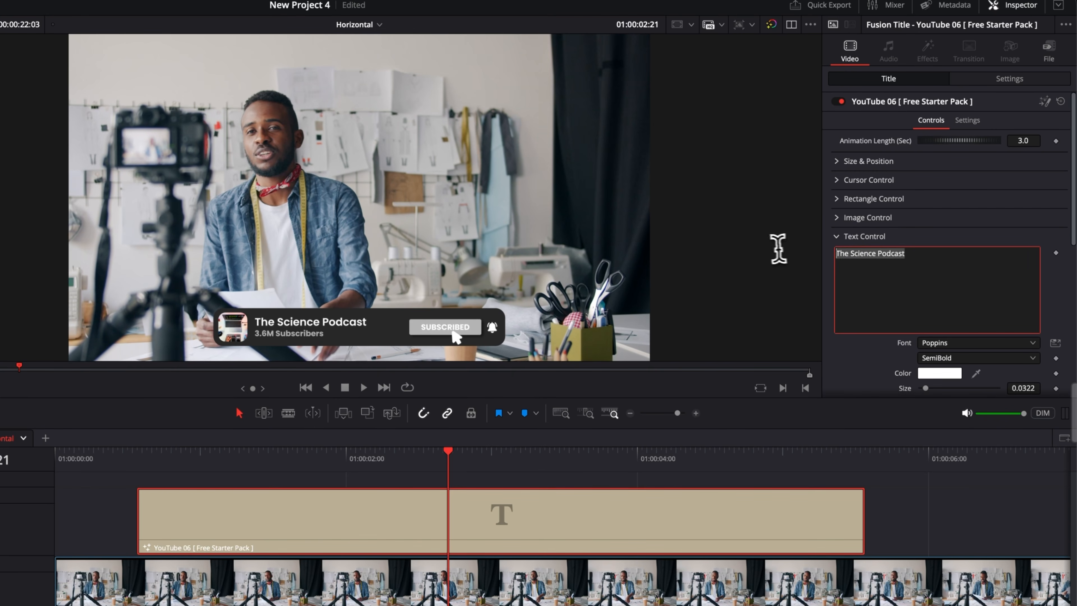
pyautogui.write('The')
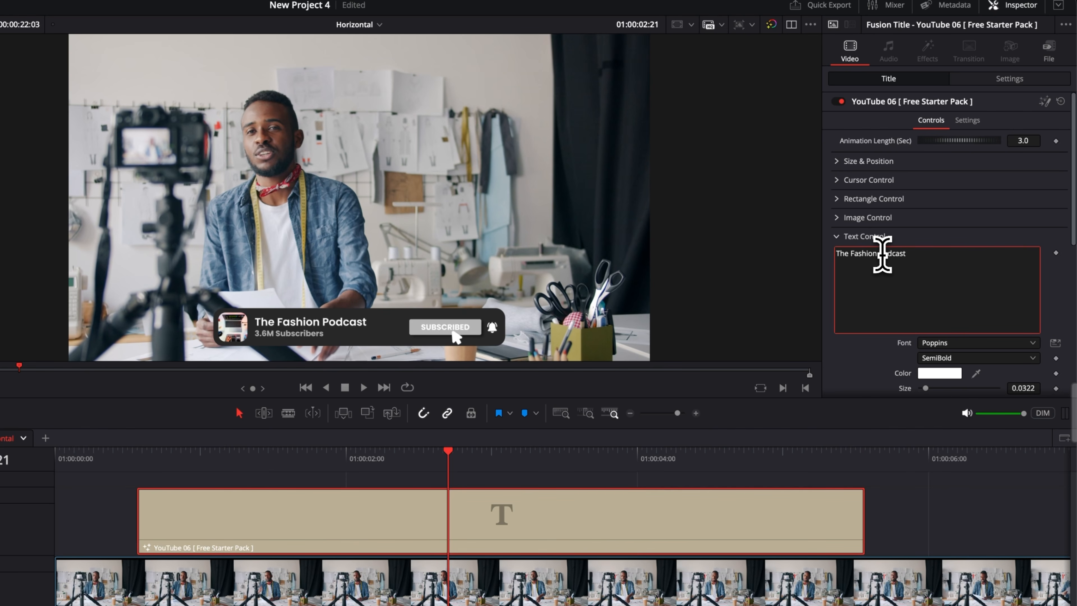
# - Change the title's subscriber line to "99K Subscribers"
pyautogui.scroll(-5, 837, 277)
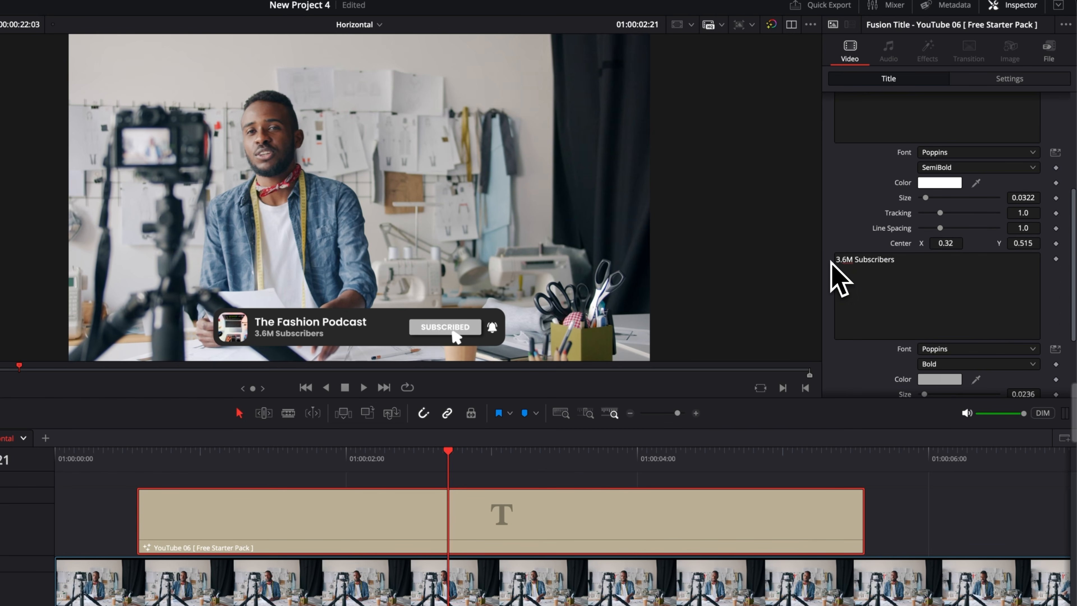
pyautogui.click(853, 261)
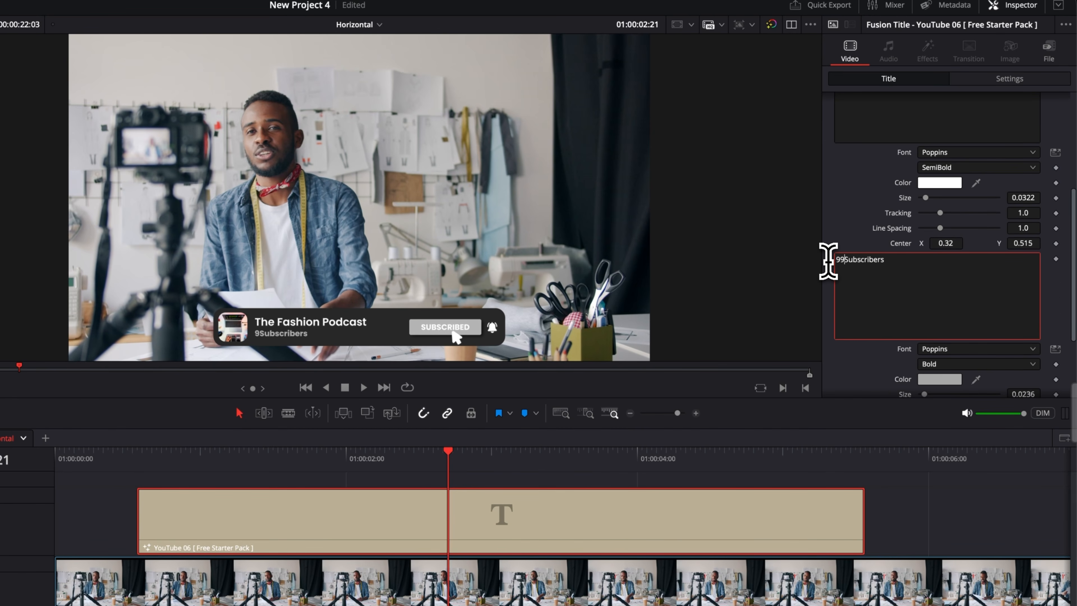
pyautogui.write('99K')
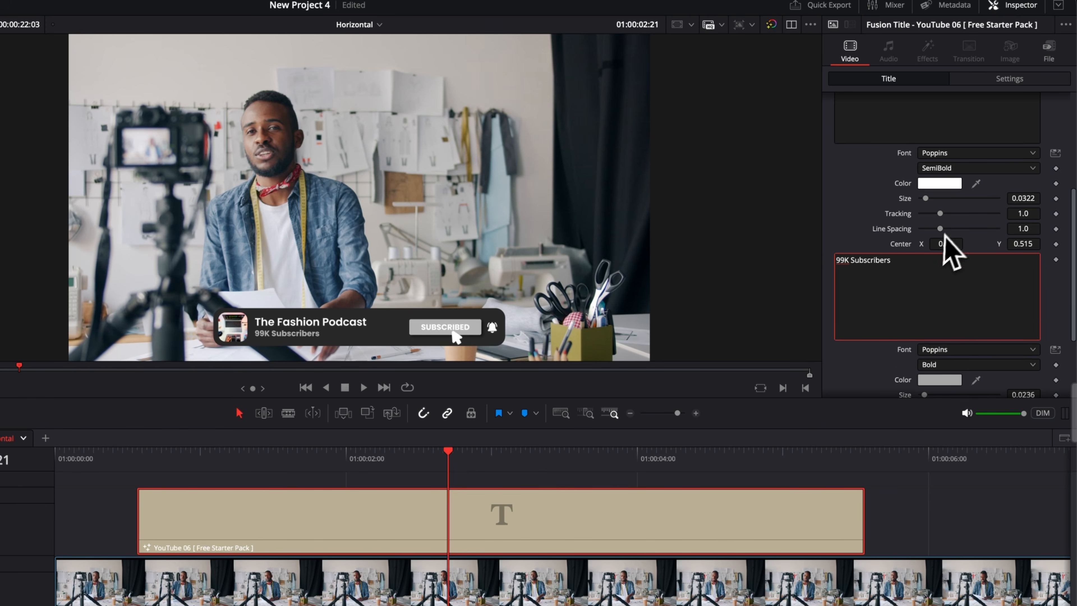
pyautogui.scroll(10, 933, 253)
pyautogui.click(838, 237)
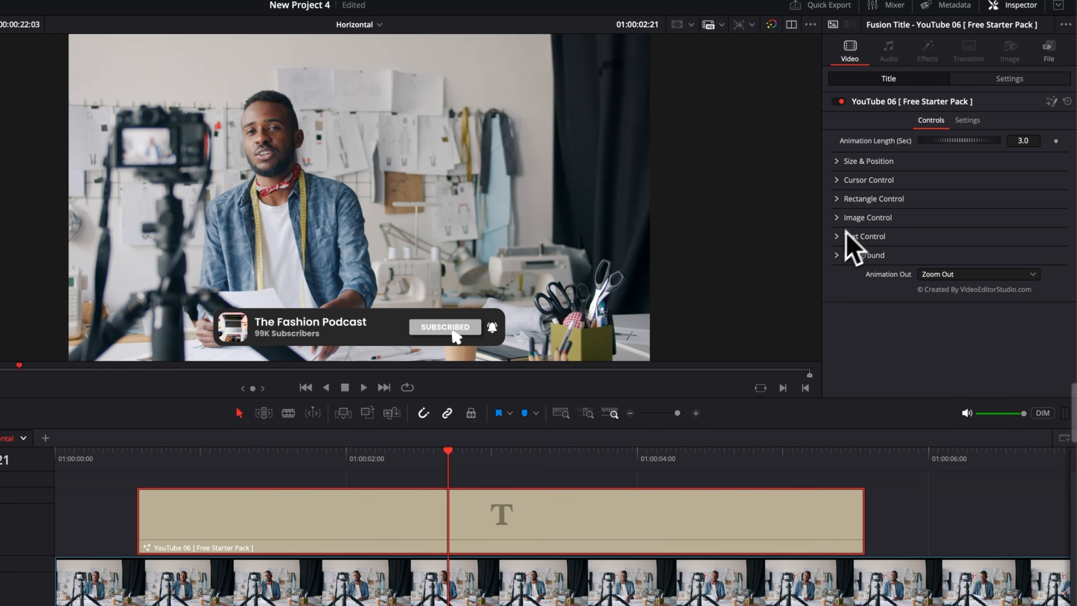
# - Set the title's cursor style to Arrow 2 with a red color, and scrub the start of its animation
pyautogui.click(838, 181)
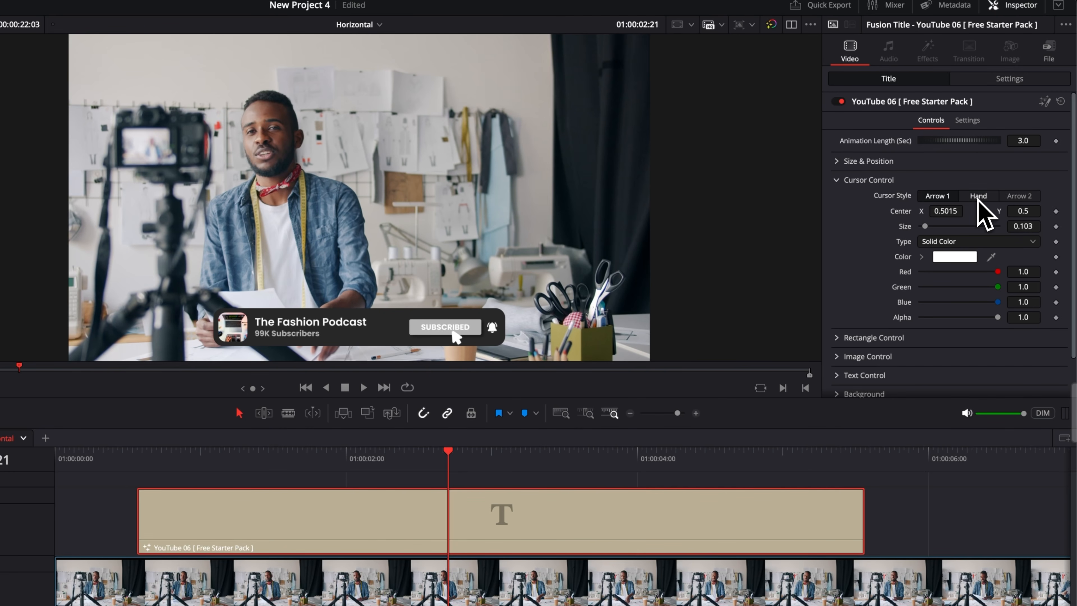
pyautogui.click(1028, 197)
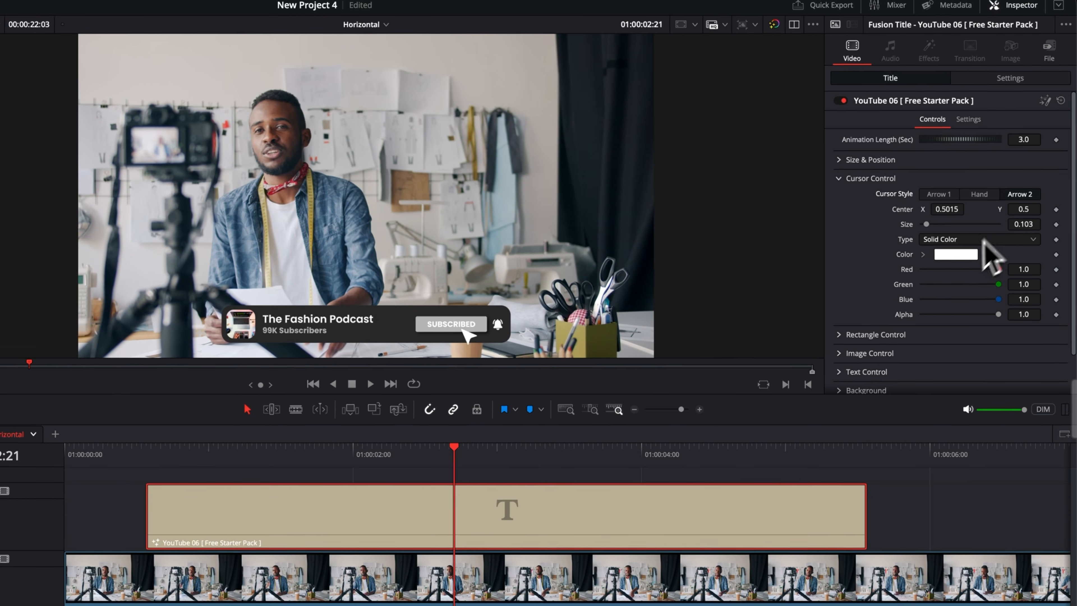
pyautogui.click(954, 256)
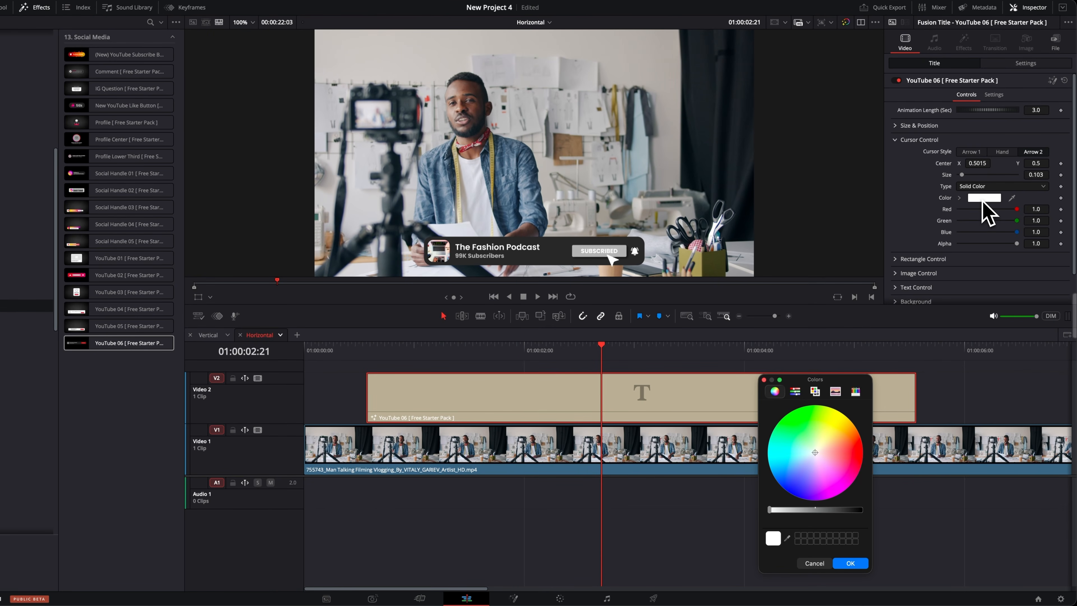
pyautogui.click(857, 449)
pyautogui.click(848, 567)
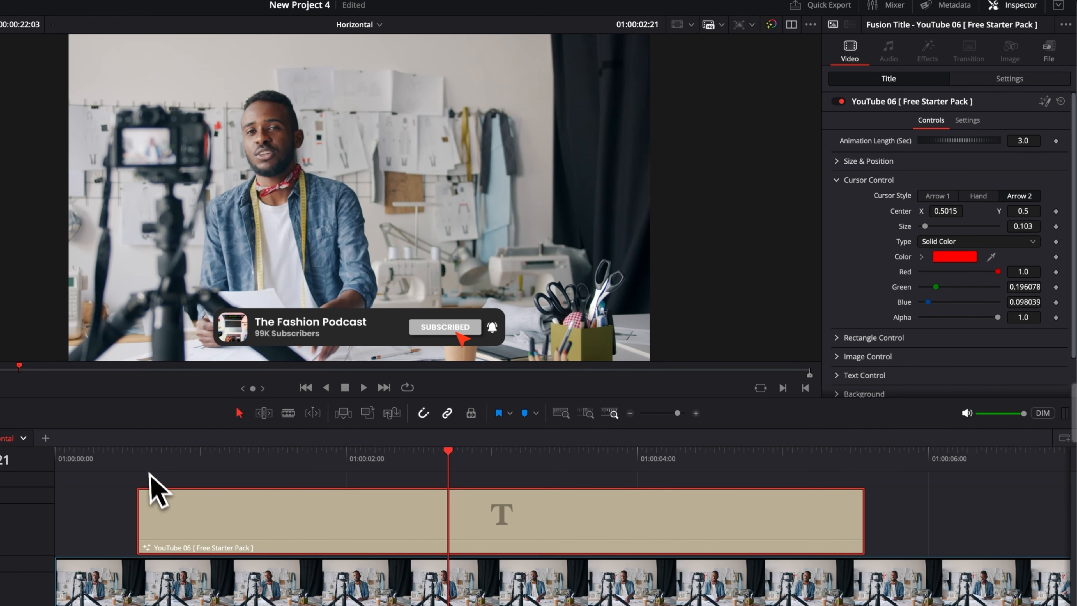
pyautogui.moveTo(153, 462); pyautogui.dragTo(240, 468)
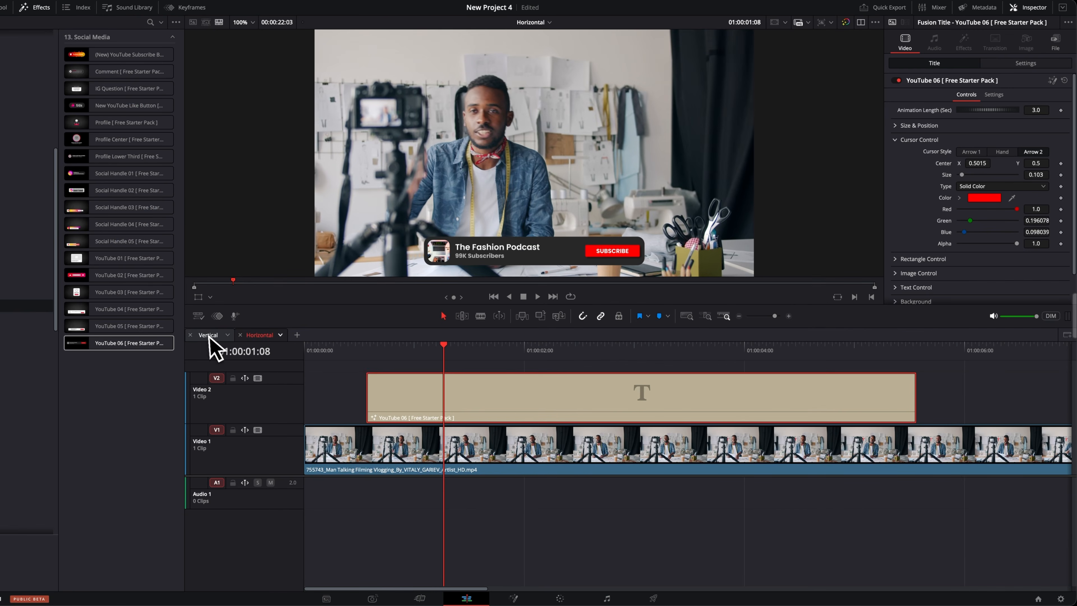
# - Replace the Social Handle 04 title in the Vertical timeline with a pasted clip and scrub through it
pyautogui.click(207, 335)
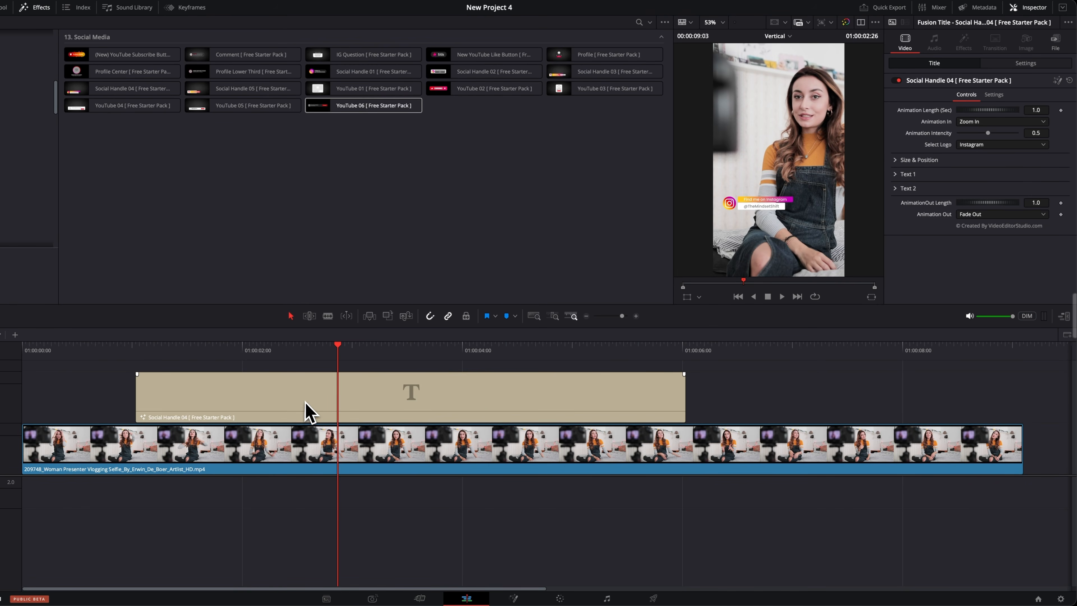
pyautogui.press('Delete')
pyautogui.click(175, 362)
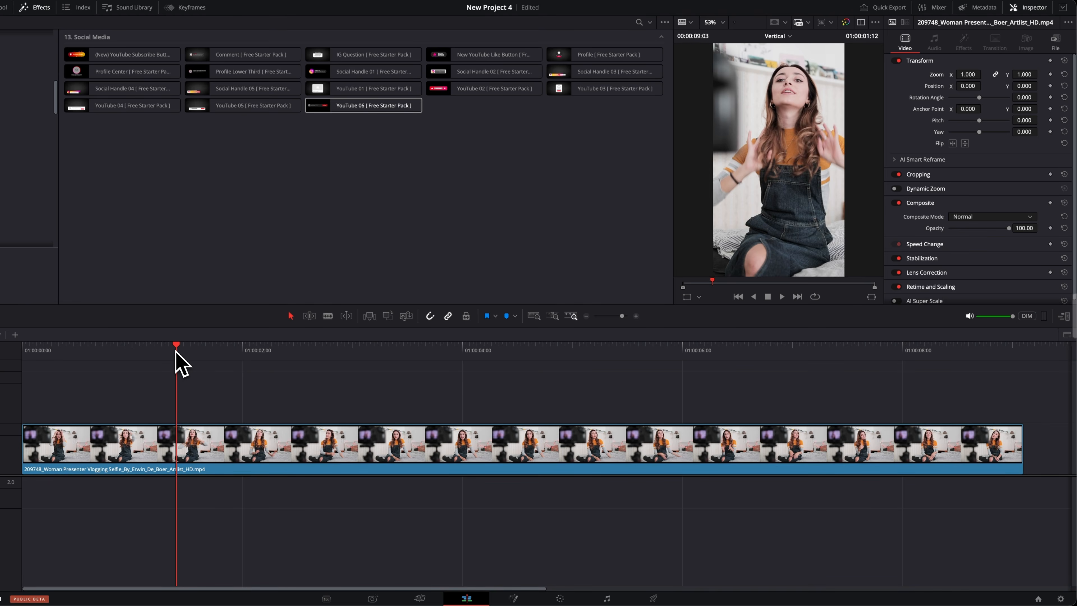
pyautogui.press('super+v')
pyautogui.moveTo(250, 359); pyautogui.dragTo(446, 357)
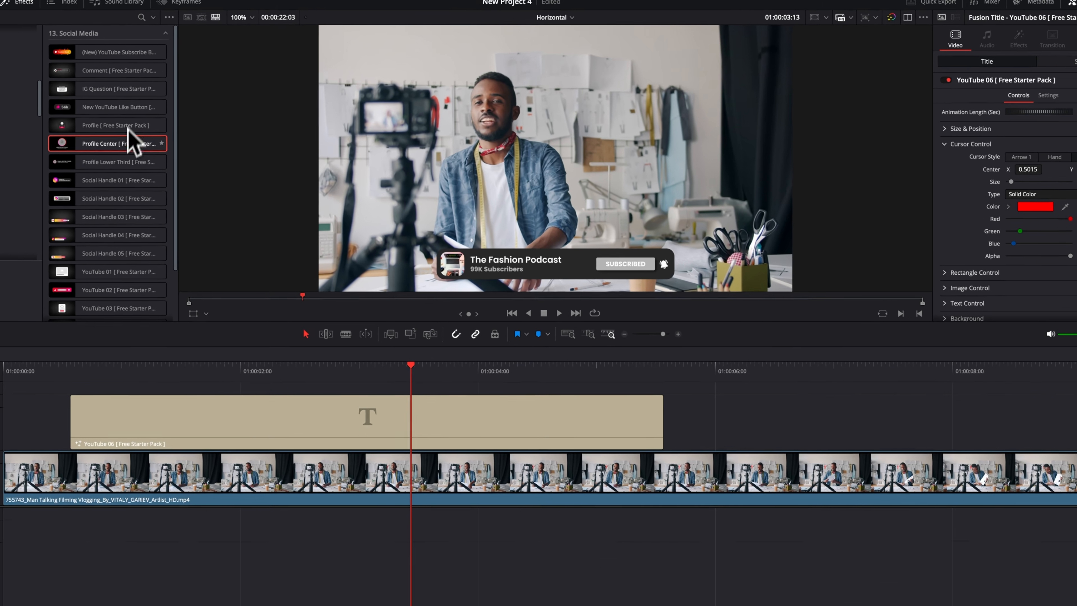
# - Preview the Profile Center title template and scrub the YouTube 06 title in the Horizontal timeline
pyautogui.click(132, 140)
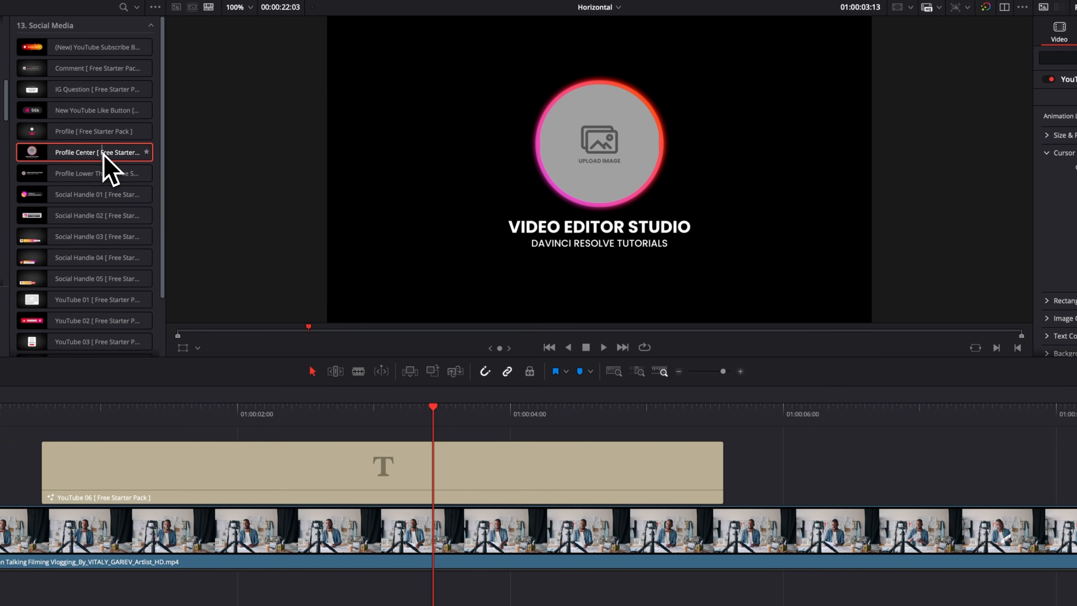
pyautogui.click(310, 411)
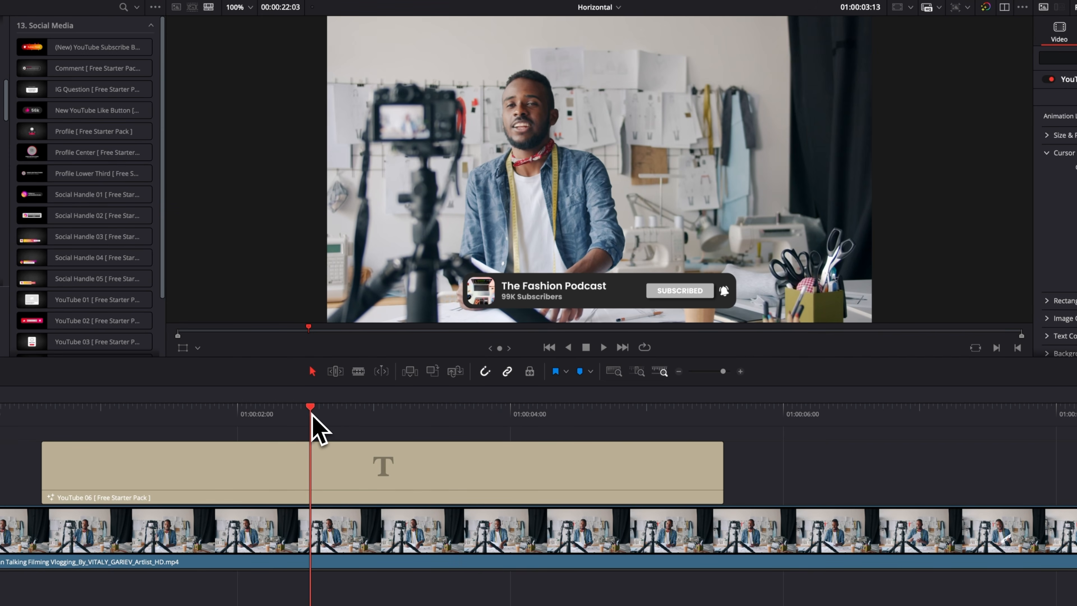
pyautogui.moveTo(313, 414); pyautogui.dragTo(365, 418)
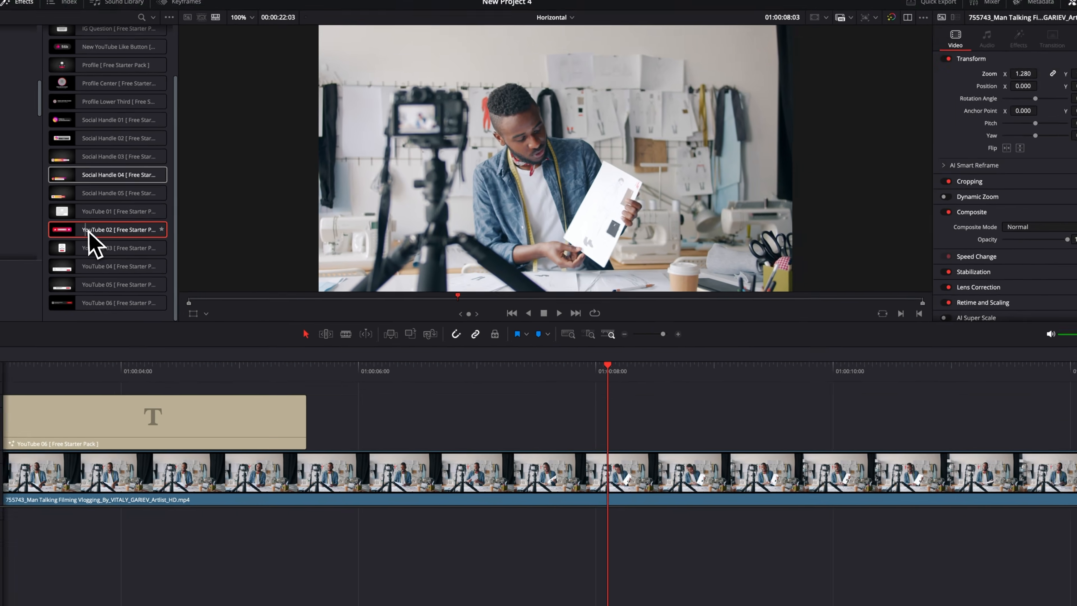
# - Place the YouTube 02 title on Video 2 at about 7.5 seconds, after the YouTube 06 clip, and play its animation
pyautogui.moveTo(95, 251); pyautogui.dragTo(815, 471)
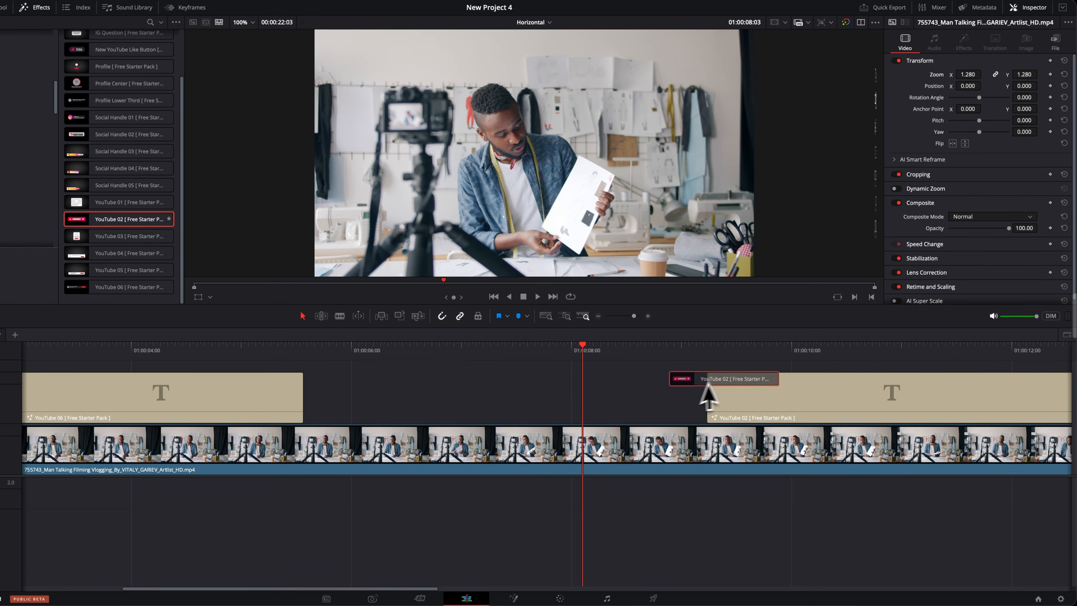
pyautogui.moveTo(708, 397); pyautogui.dragTo(528, 420)
pyautogui.click(466, 351)
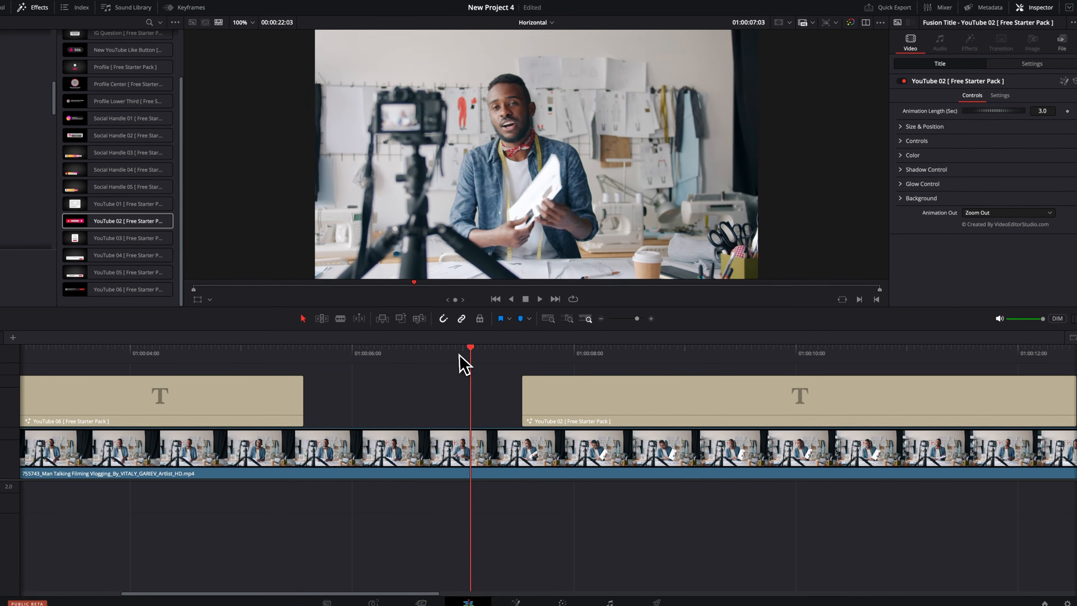
pyautogui.press('space')
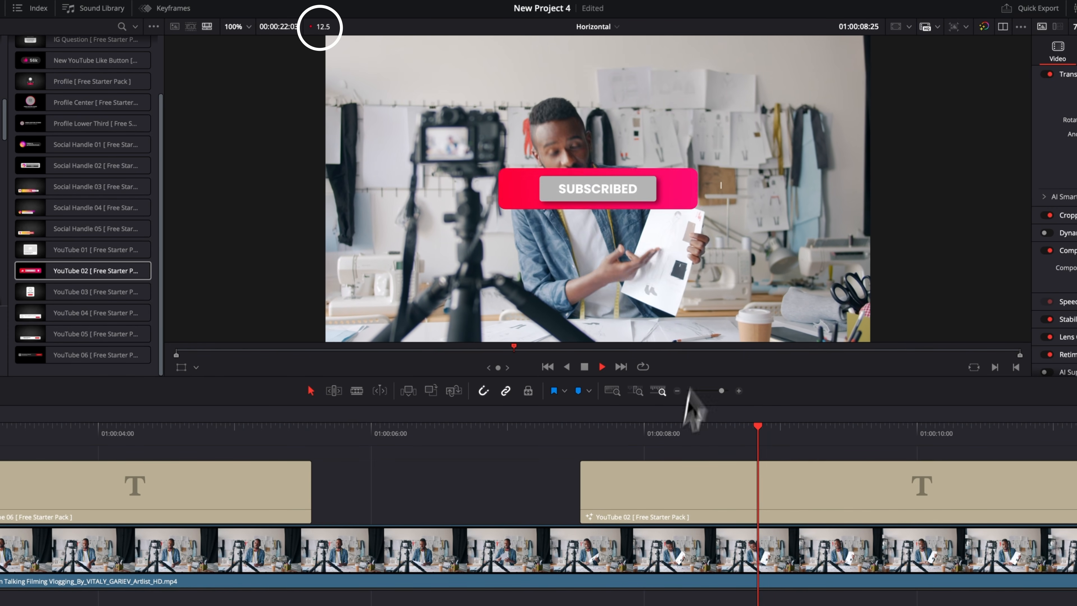
pyautogui.hscroll(3, 653, 513)
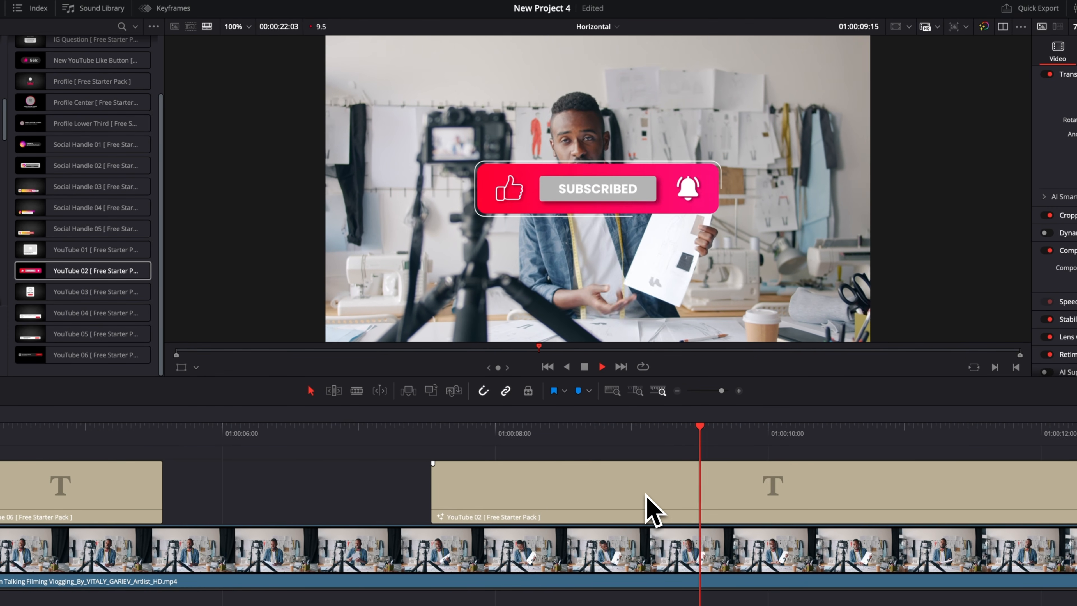
pyautogui.press('space')
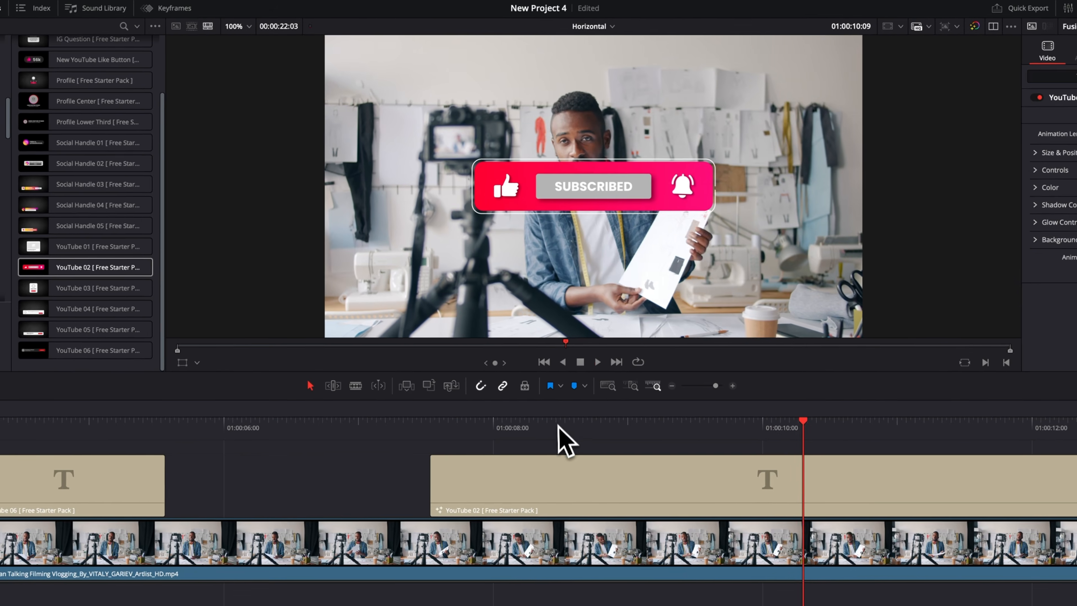
# - Set the project's render cache to Smart and play the YouTube 02 title from its start
pyautogui.click(558, 425)
pyautogui.click(577, 509)
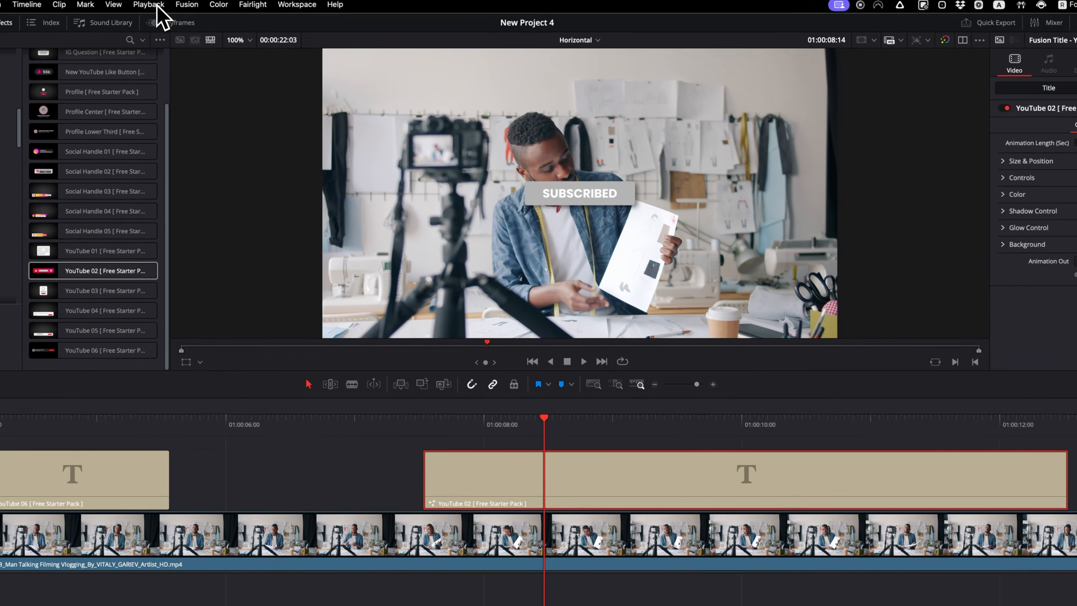
pyautogui.click(157, 7)
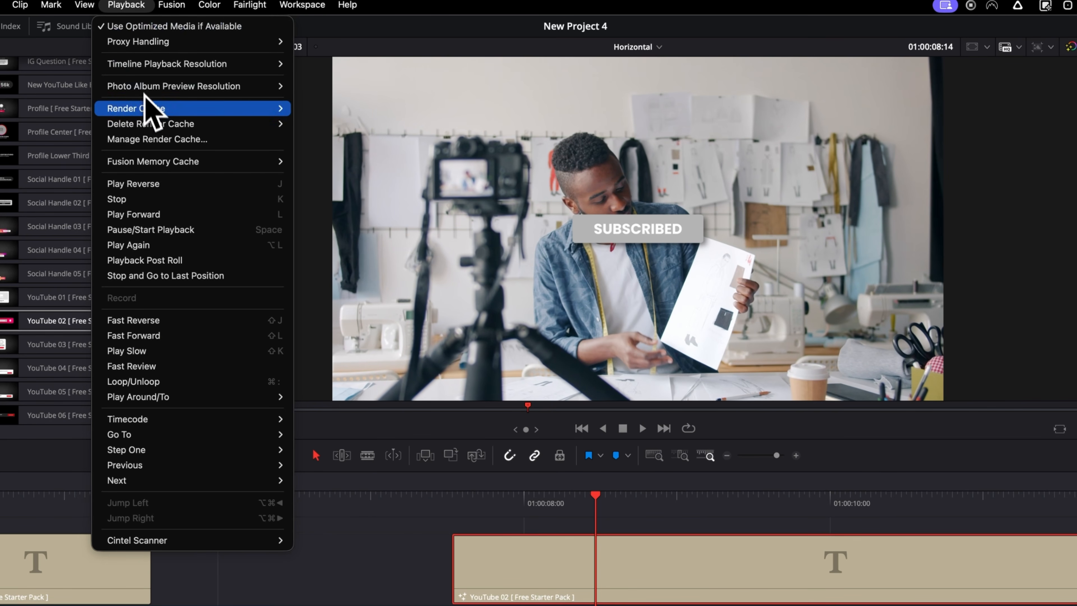
pyautogui.moveTo(144, 110)
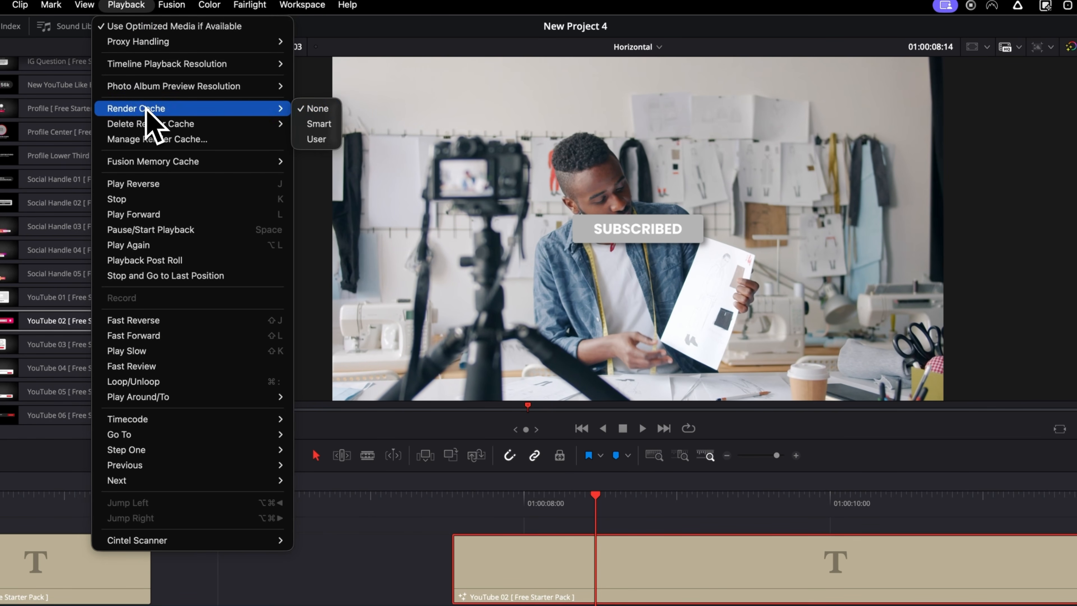
pyautogui.click(317, 124)
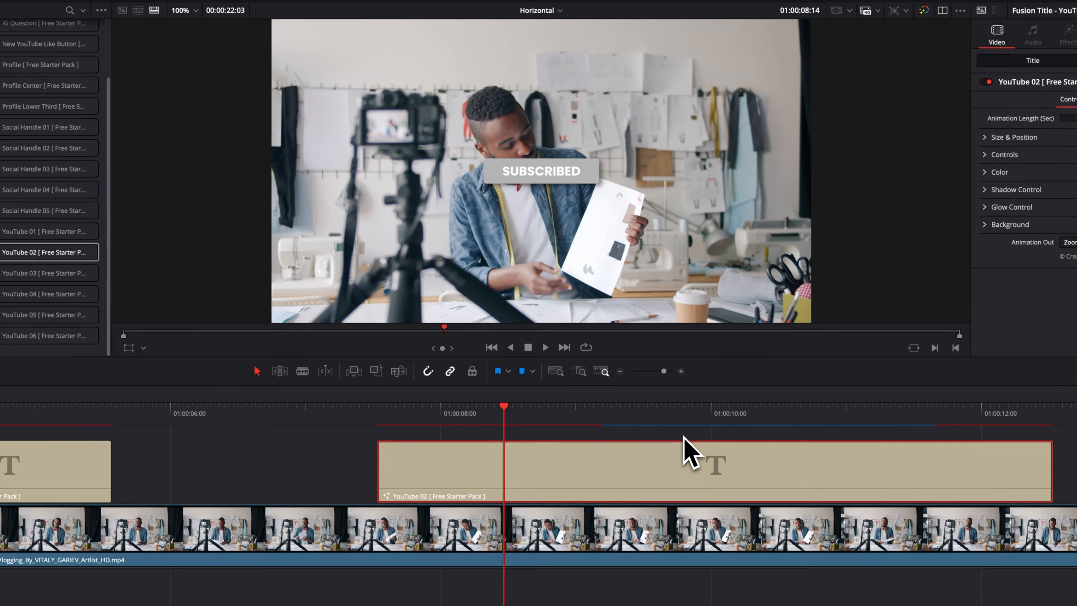
pyautogui.click(366, 458)
pyautogui.press('space')
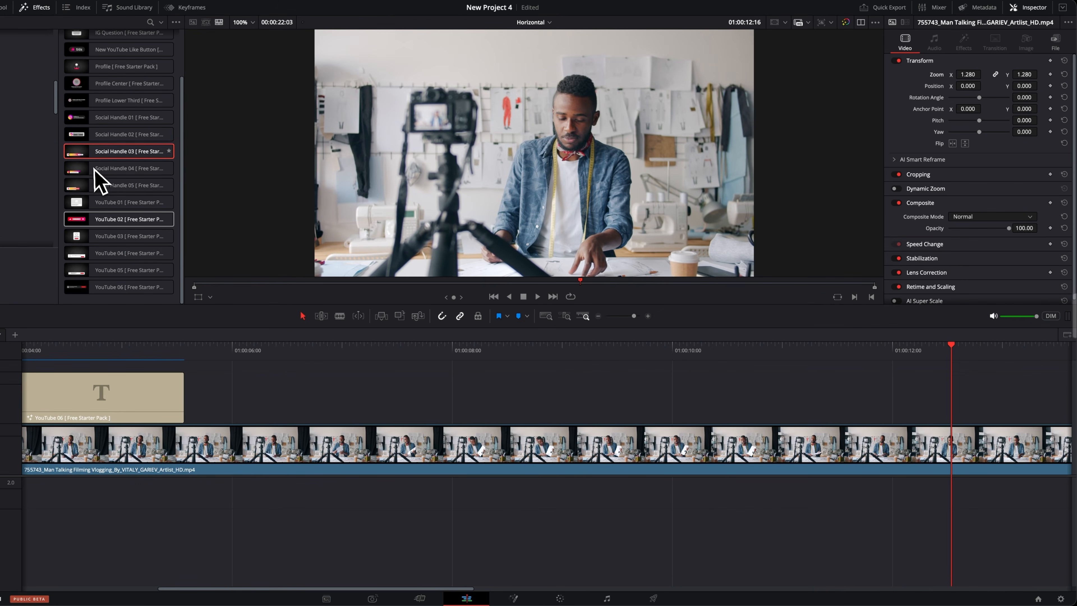
# - Place the Social Handle 04 title above the video at about 7.2 seconds and show its opening animation
pyautogui.moveTo(95, 169); pyautogui.dragTo(367, 396)
pyautogui.click(451, 395)
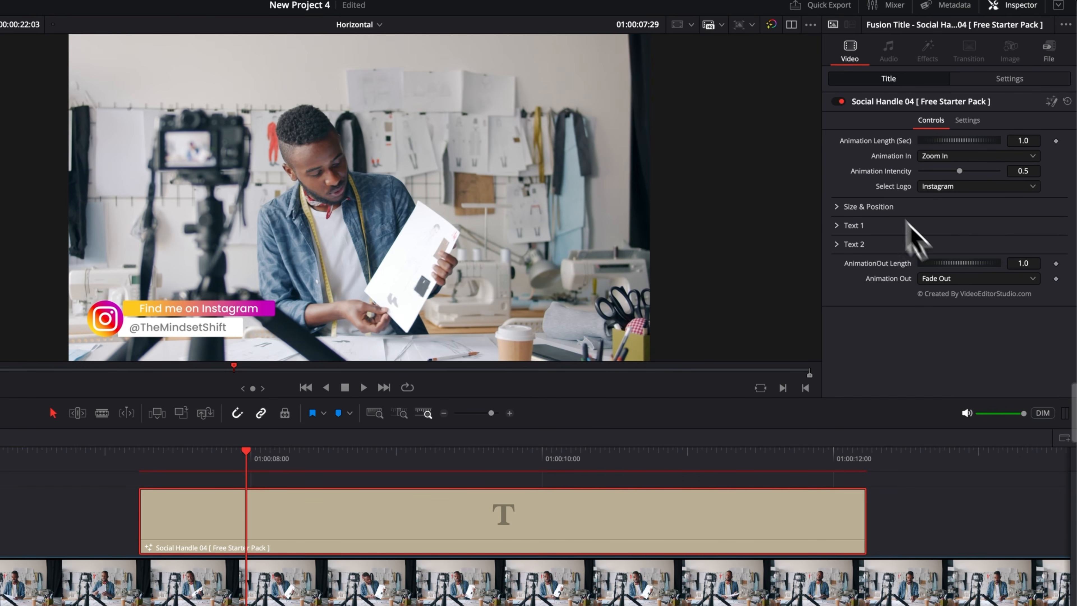
# - Try the YouTube, X and WhatsApp logos on the Social Handle 04 title
pyautogui.click(960, 187)
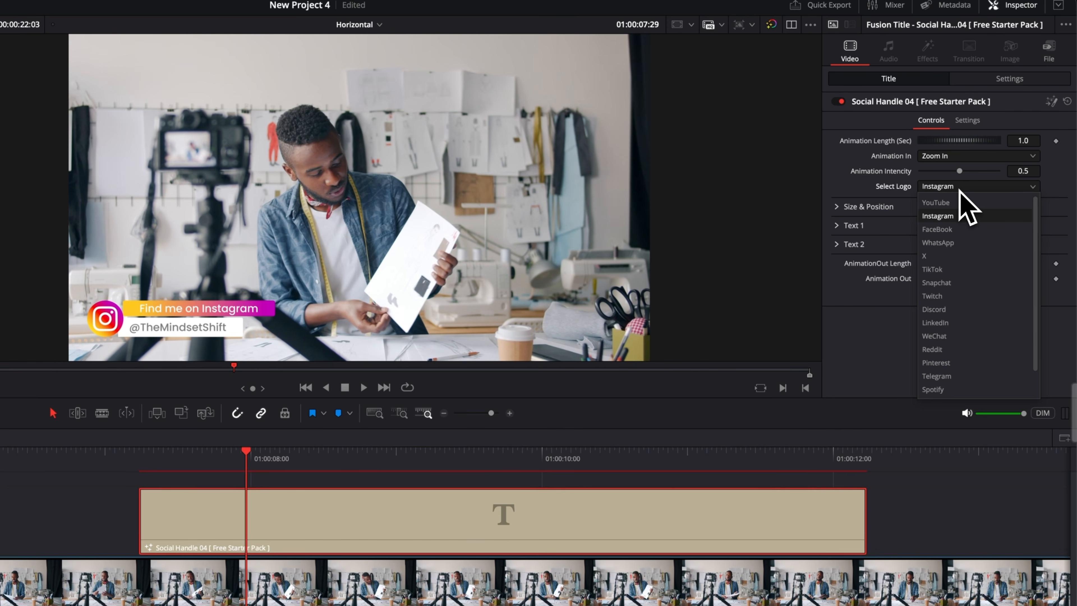
pyautogui.click(964, 204)
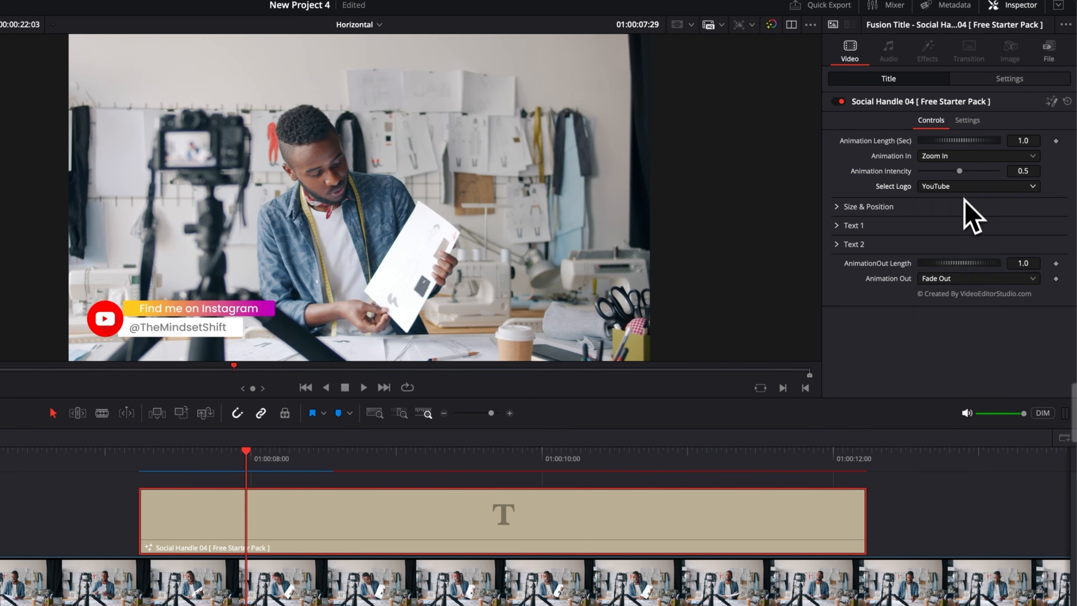
pyautogui.click(965, 190)
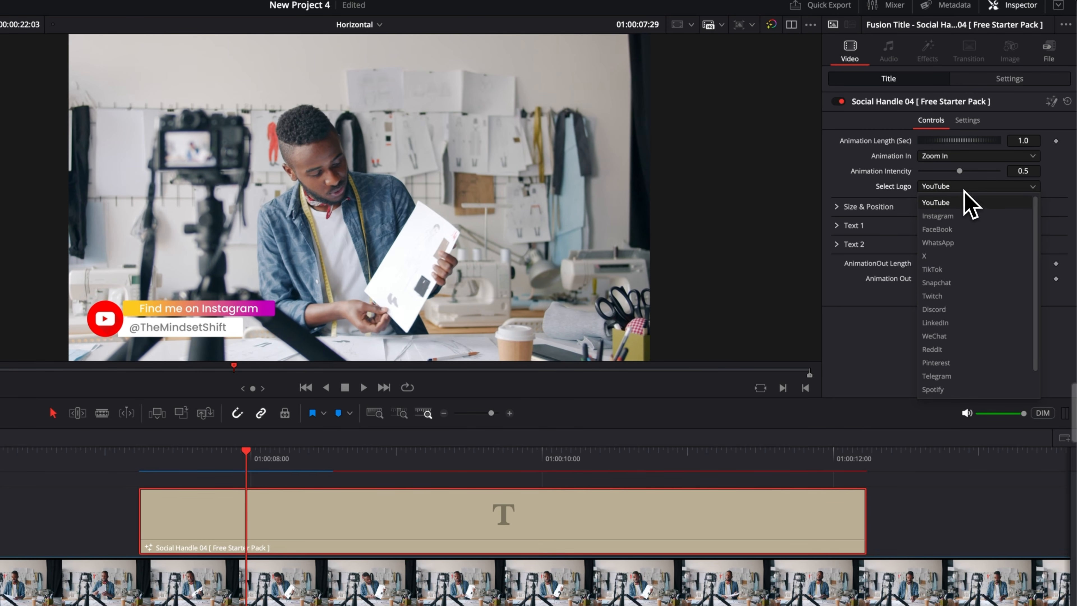
pyautogui.click(951, 257)
pyautogui.click(954, 187)
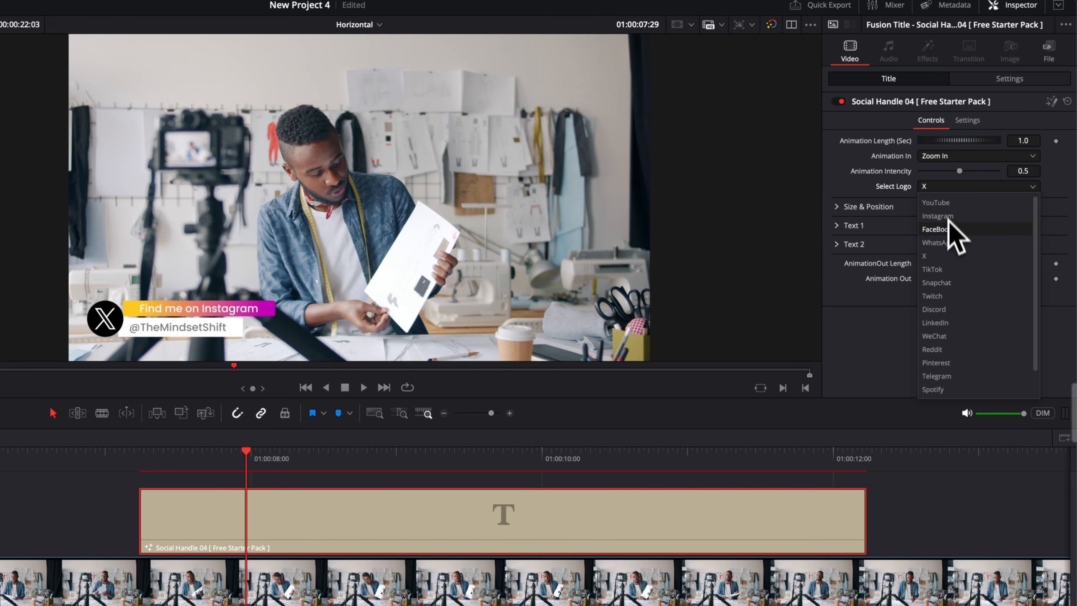
pyautogui.click(946, 203)
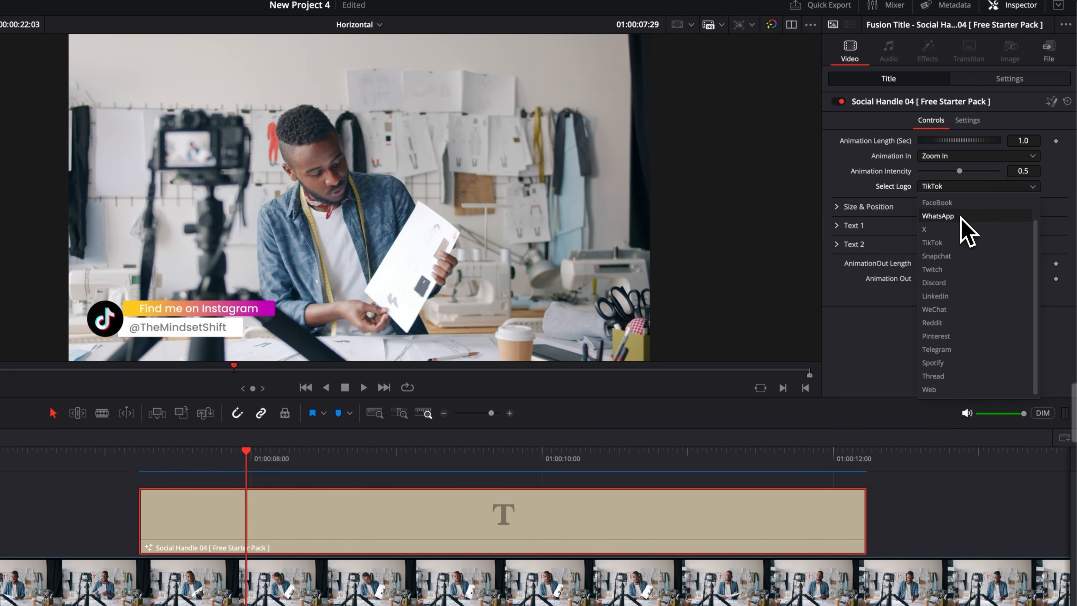
pyautogui.click(961, 217)
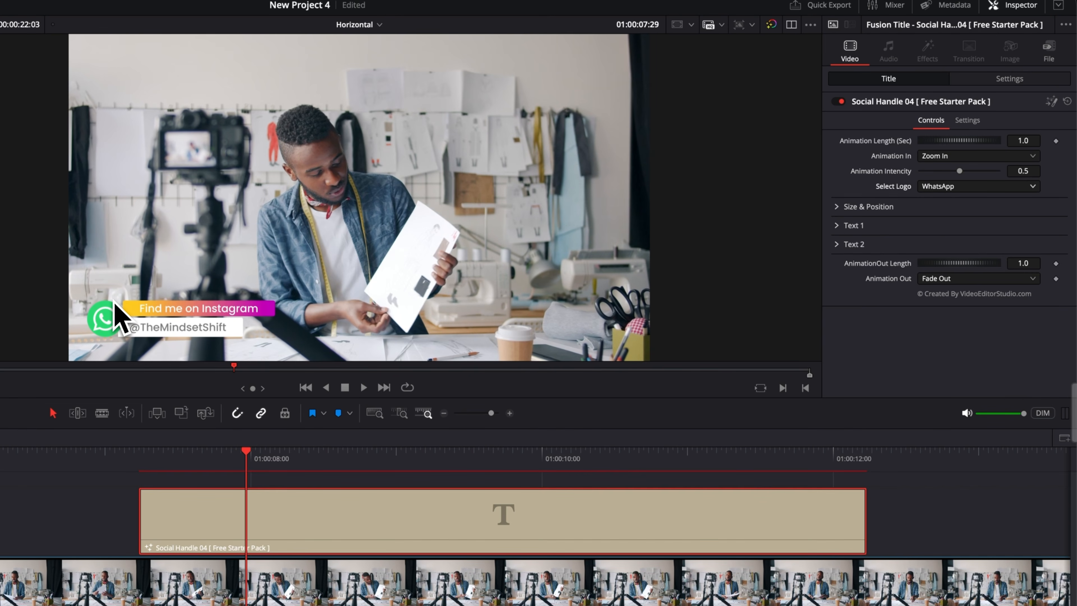
# - Set the Social Handle 04 title's logo to X and change its Text 1 box fill to solid black
pyautogui.click(951, 190)
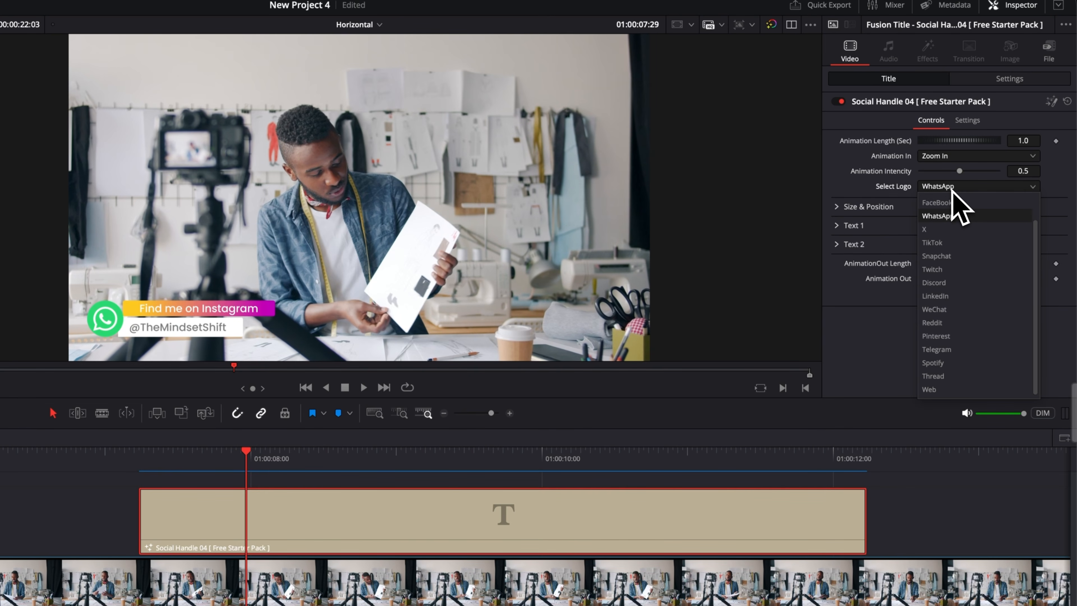
pyautogui.click(942, 231)
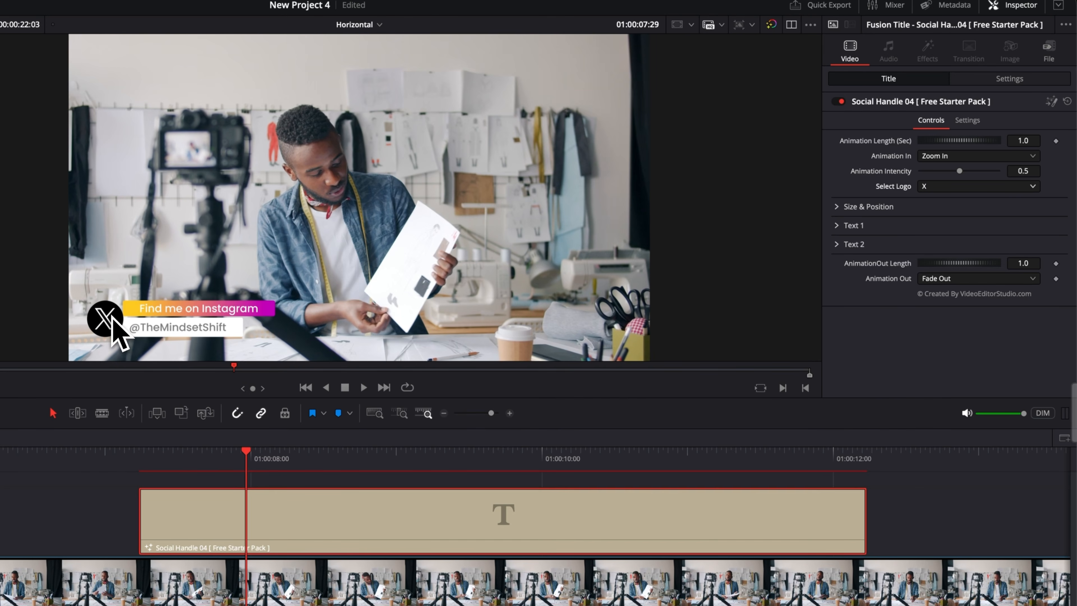
pyautogui.click(445, 522)
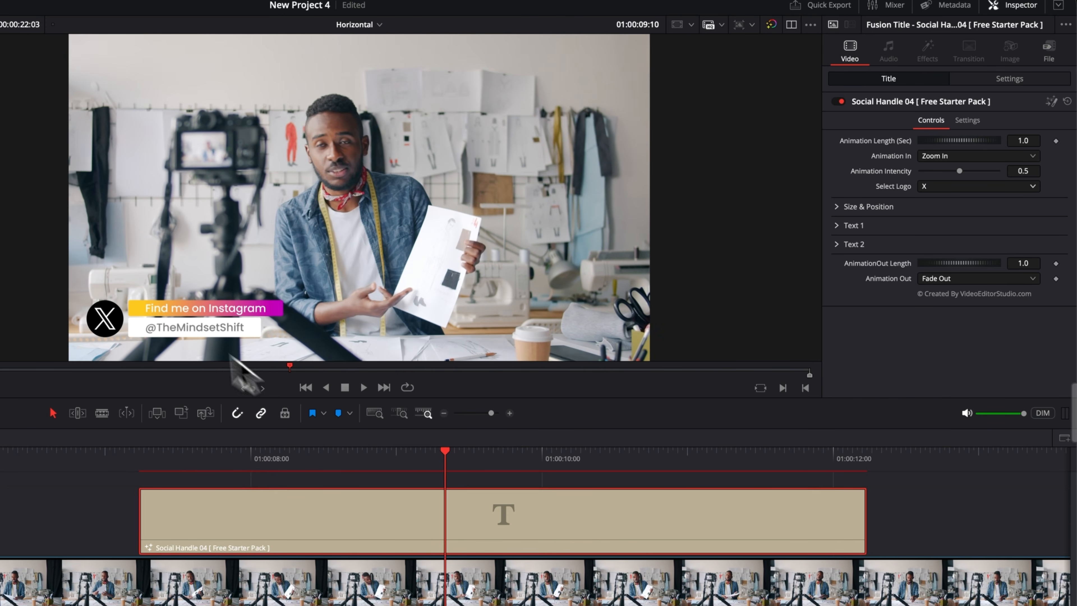
pyautogui.click(837, 225)
pyautogui.scroll(-15, 875, 335)
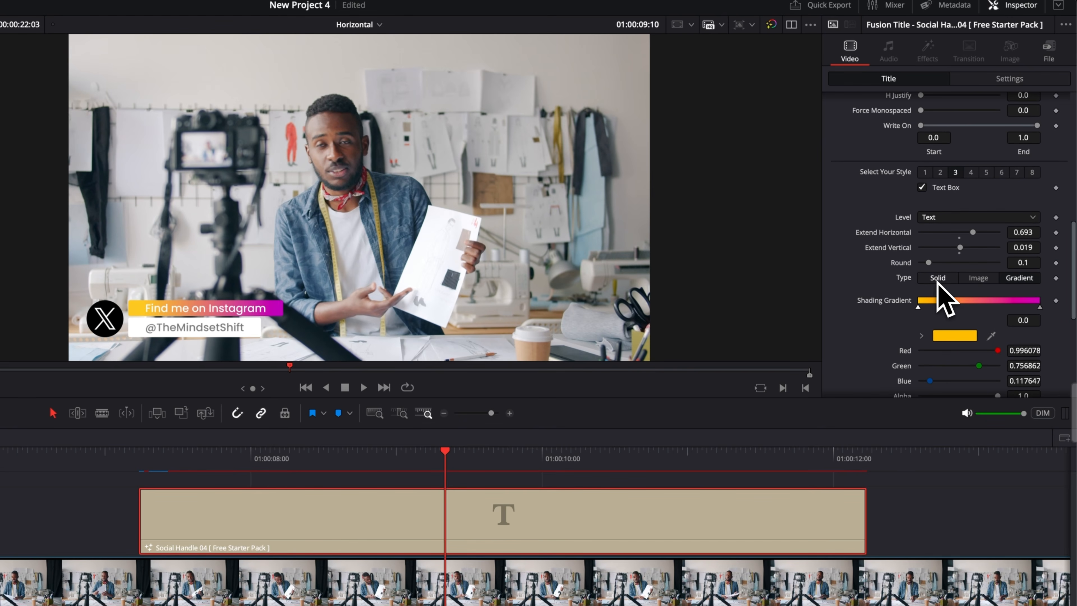
pyautogui.click(941, 278)
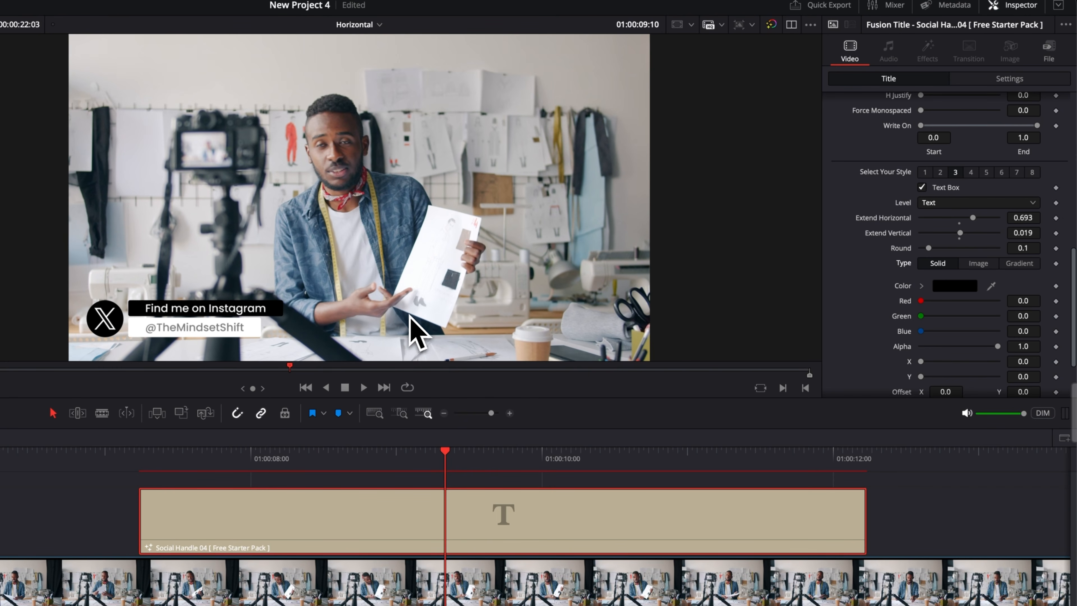
# - Change the Text 1 wording of the Social Handle 04 title to "Find me on X"
pyautogui.scroll(8, 929, 274)
pyautogui.scroll(2, 922, 261)
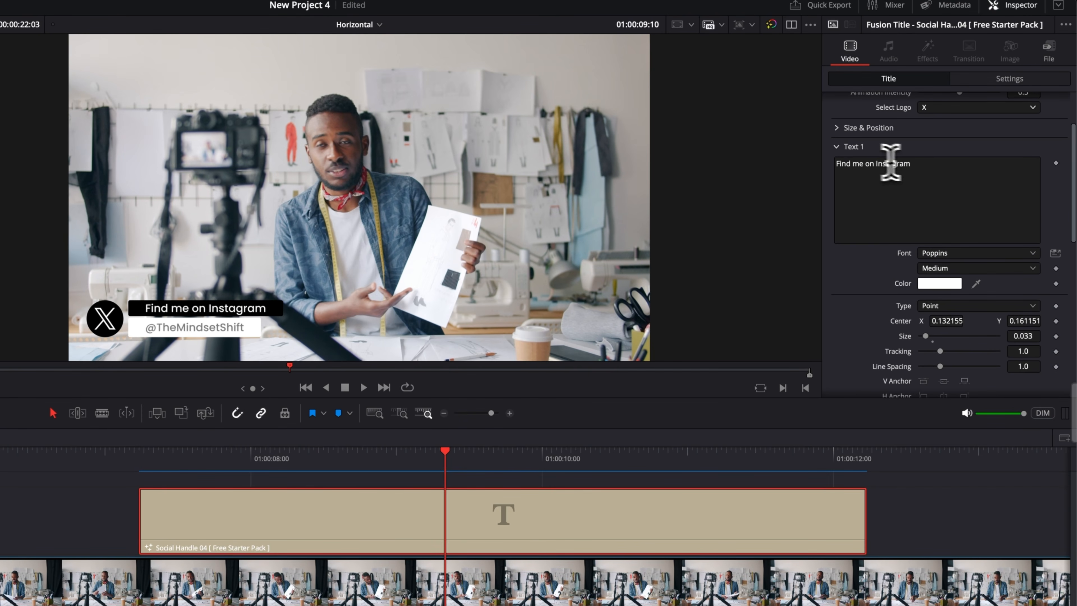
pyautogui.click(923, 167)
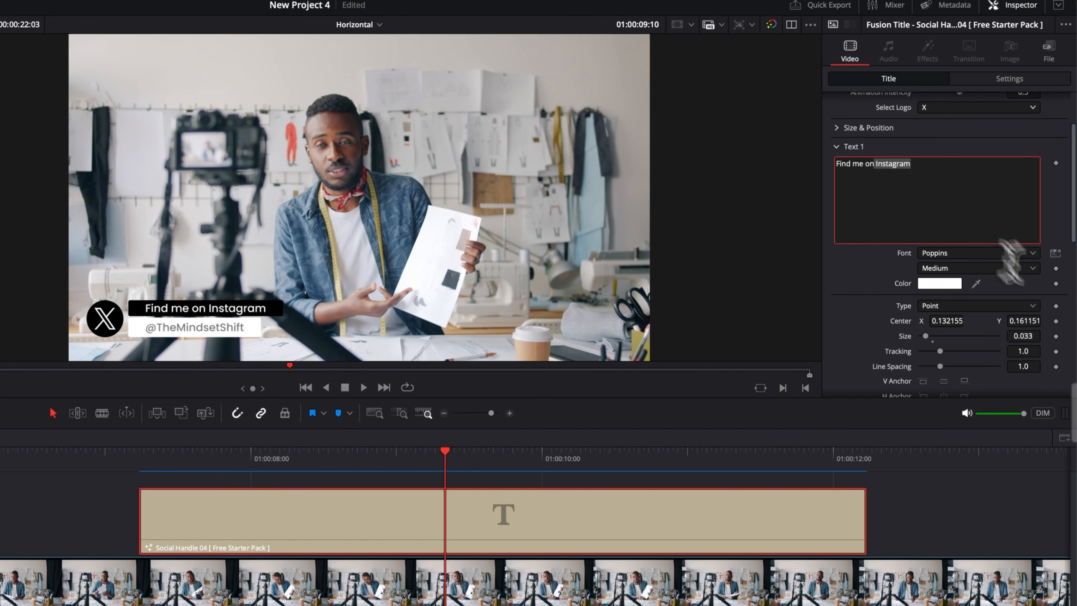
pyautogui.press('BackSpace')
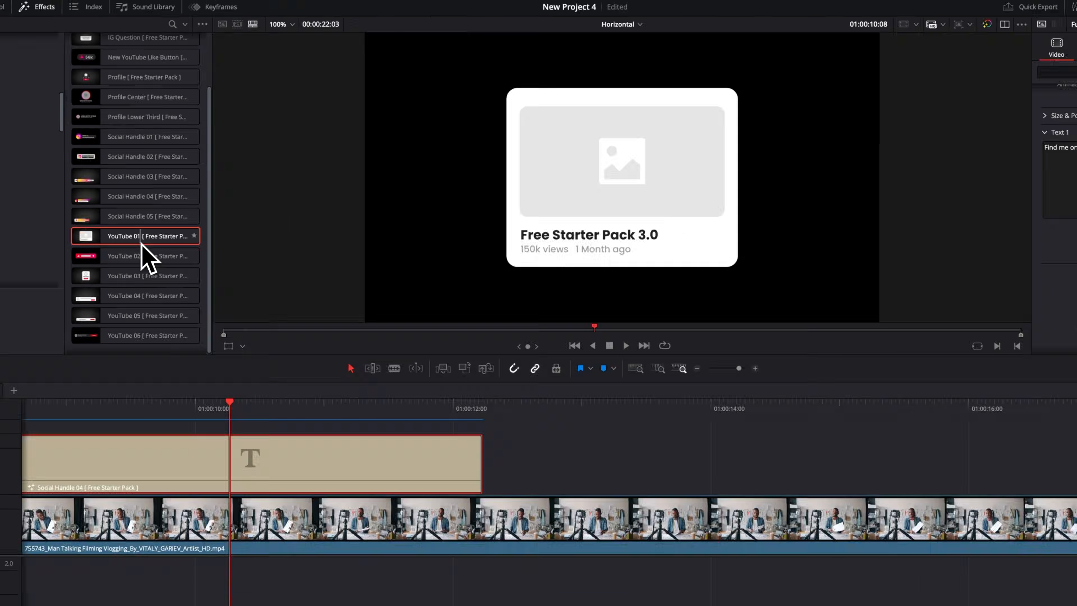
# - Place the YouTube 01 title above the video at about 13.7 seconds and scrub through its opening
pyautogui.moveTo(141, 245); pyautogui.dragTo(615, 390)
pyautogui.click(645, 350)
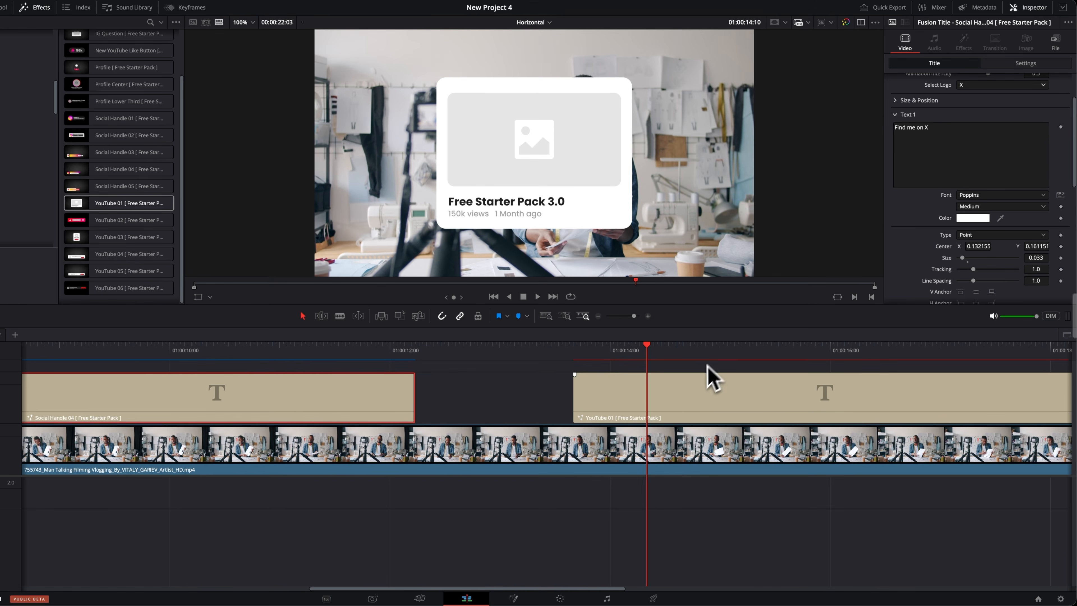
pyautogui.moveTo(600, 350); pyautogui.dragTo(706, 360)
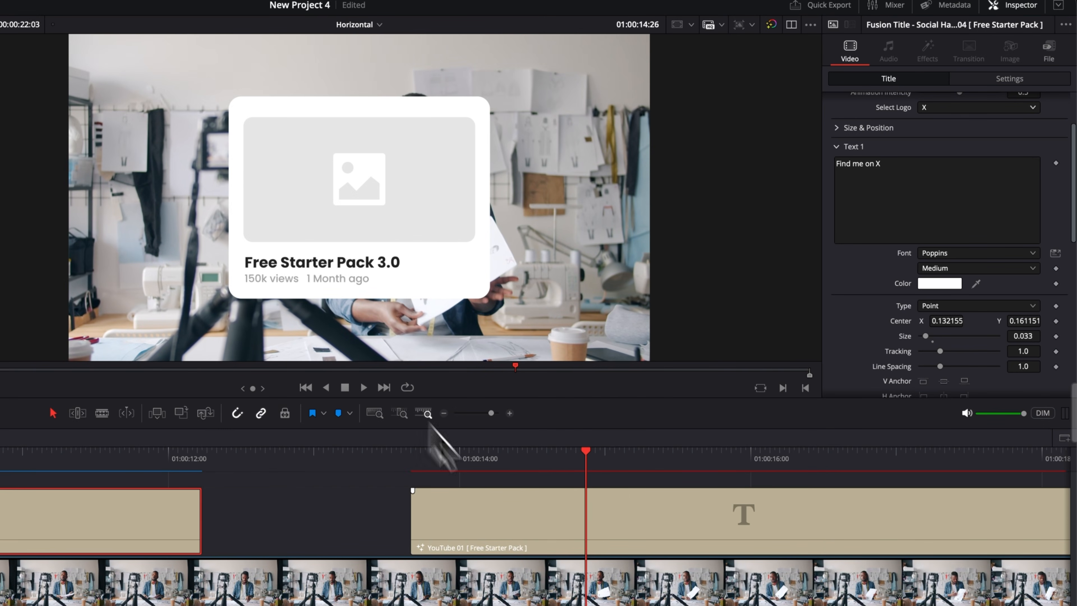
# - Load theregisti-ziSziIQLSOM-unsplash (1).jpg from Downloads as the YouTube 01 title's thumbnail image
pyautogui.click(539, 534)
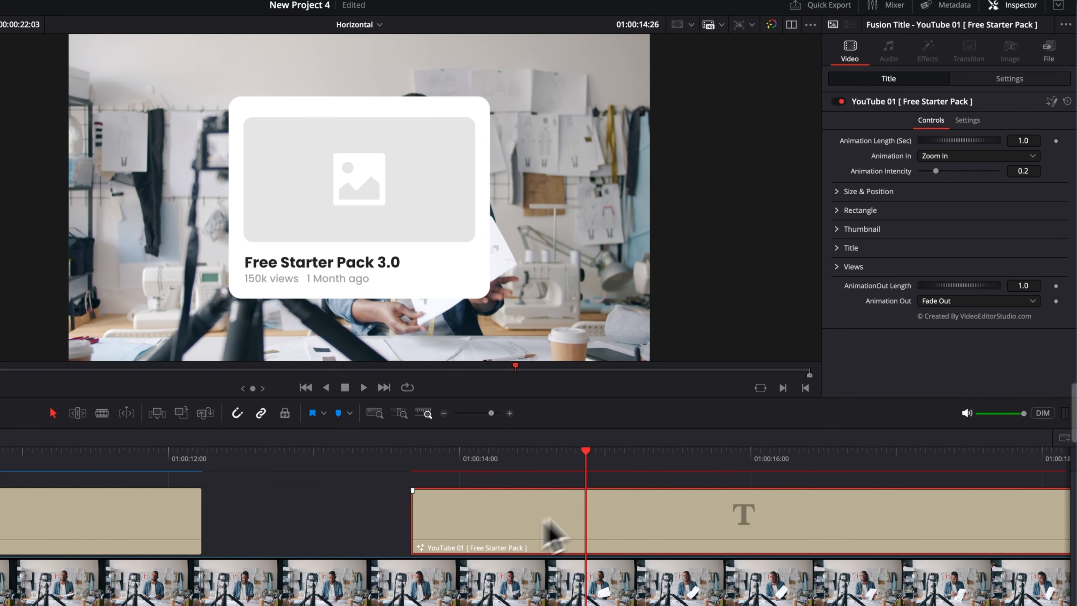
pyautogui.click(844, 231)
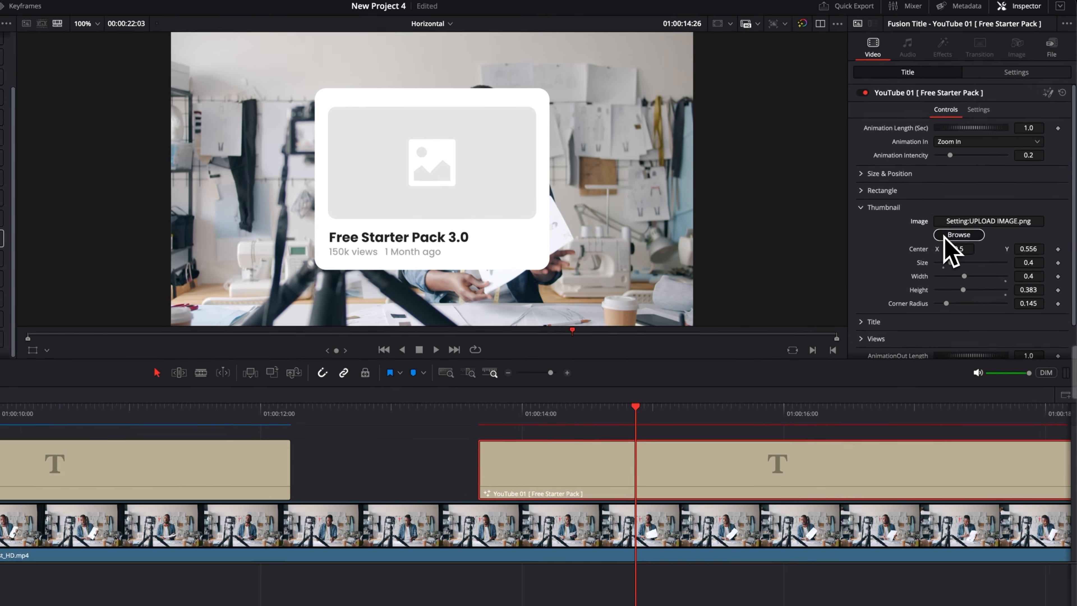
pyautogui.click(943, 259)
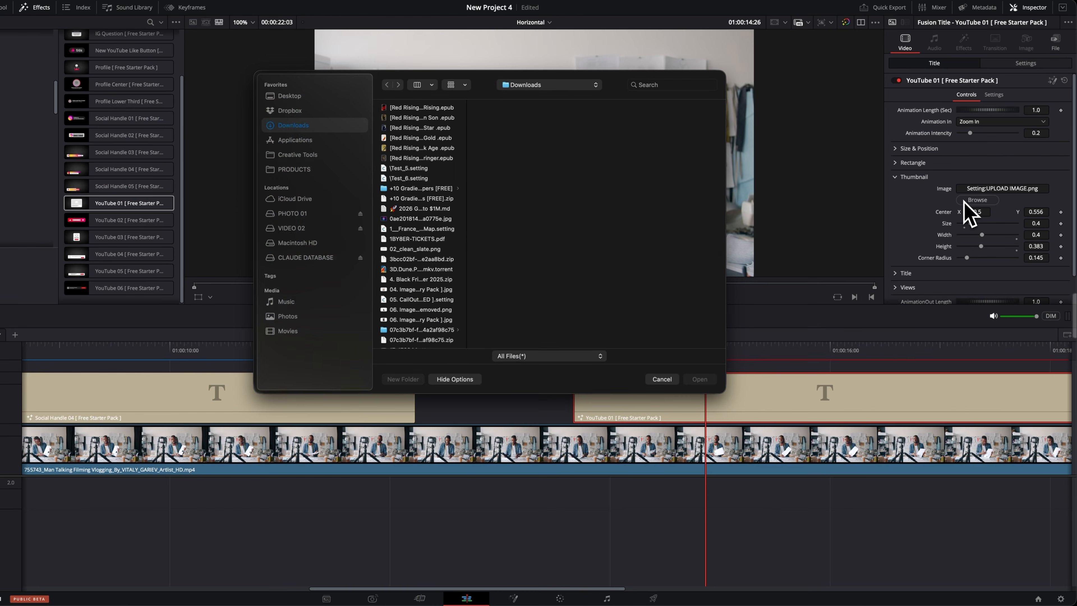
pyautogui.click(823, 602)
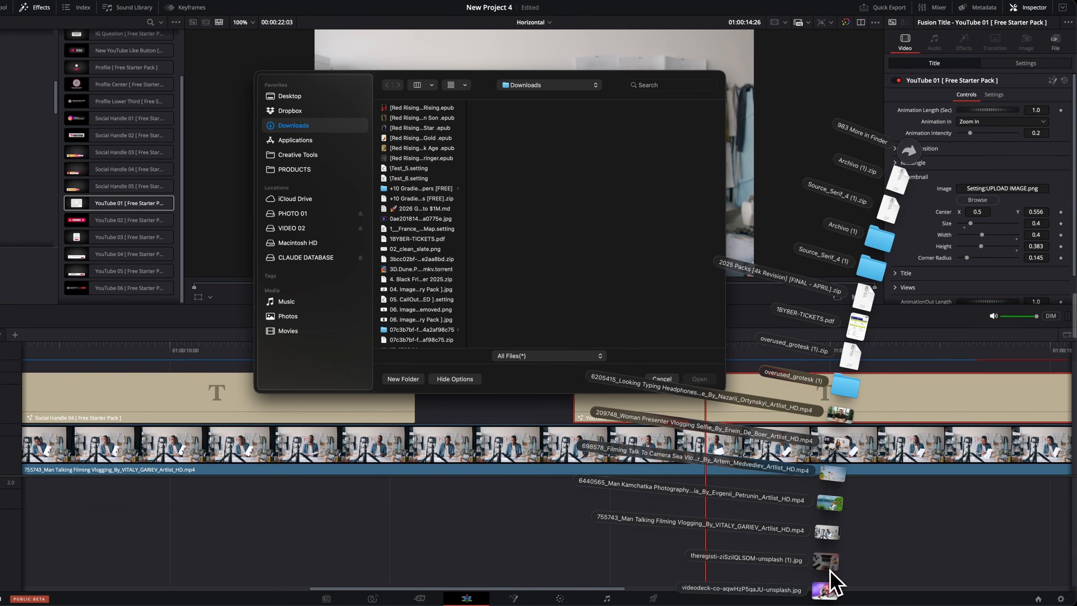
pyautogui.moveTo(830, 570); pyautogui.dragTo(691, 339)
pyautogui.click(704, 384)
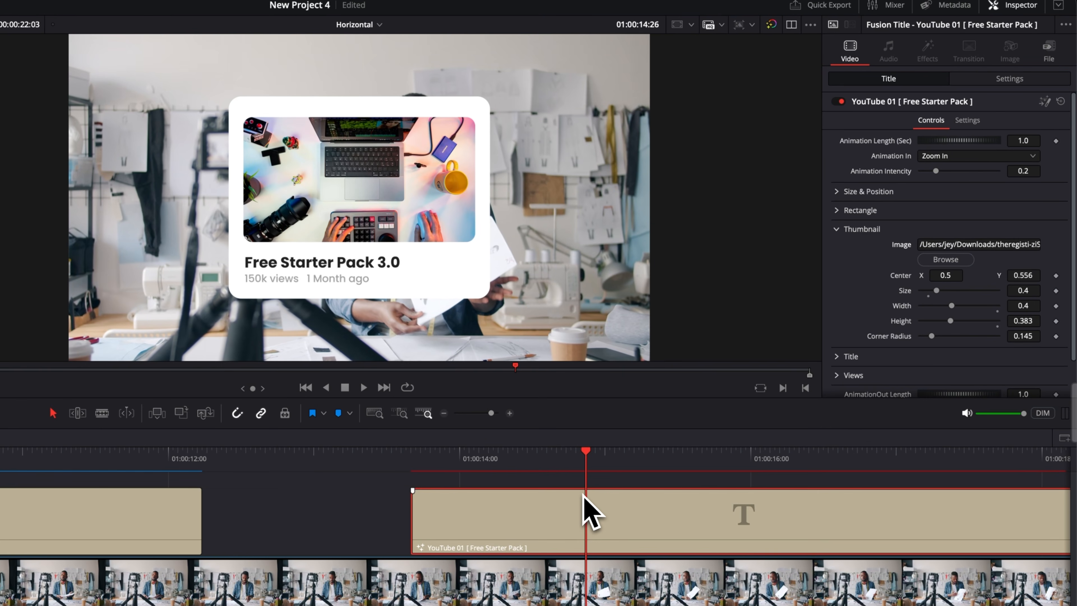
# - Play the YouTube 01 title from its start and scrub back to its middle
pyautogui.click(415, 462)
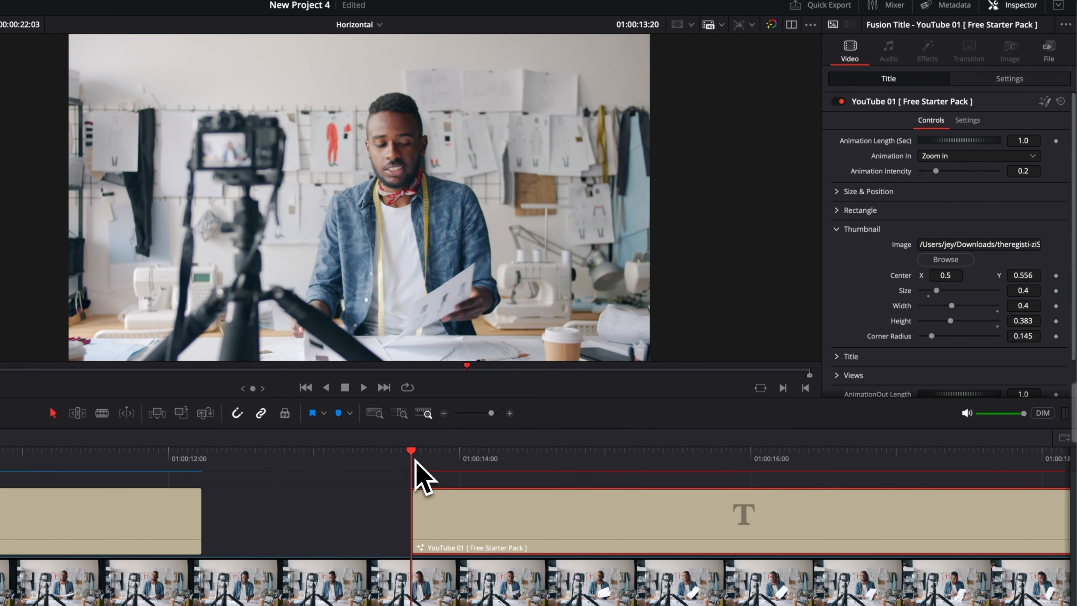
pyautogui.press('space')
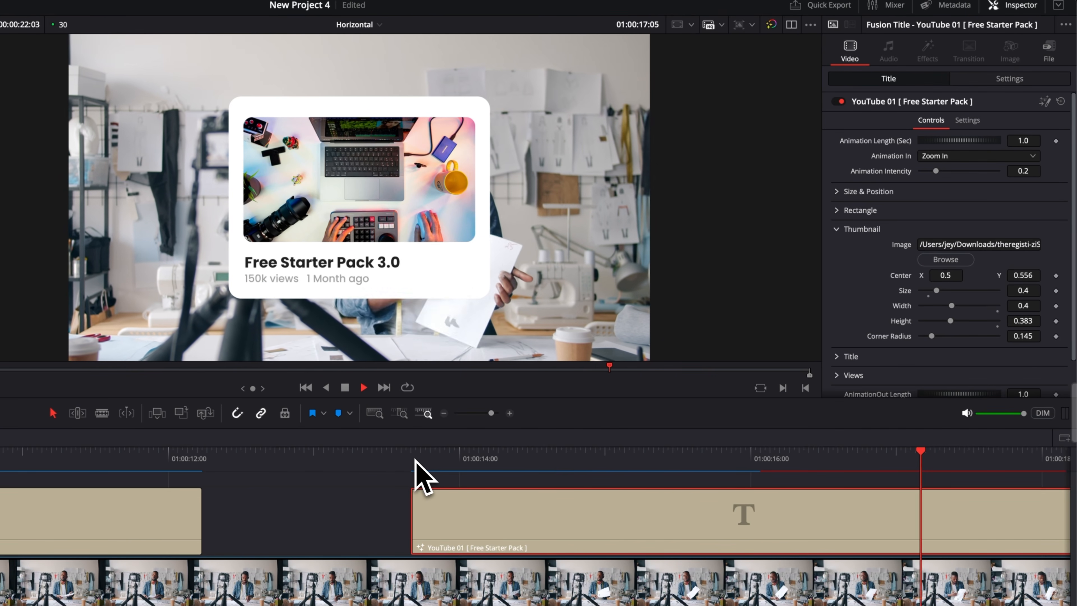
pyautogui.press('space')
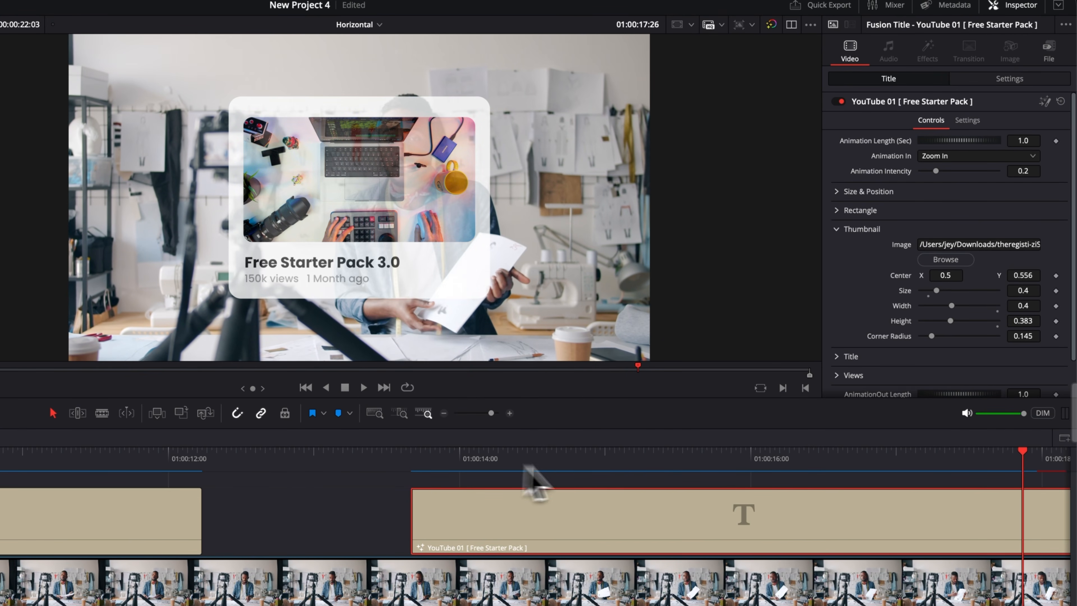
pyautogui.moveTo(664, 464); pyautogui.dragTo(697, 464)
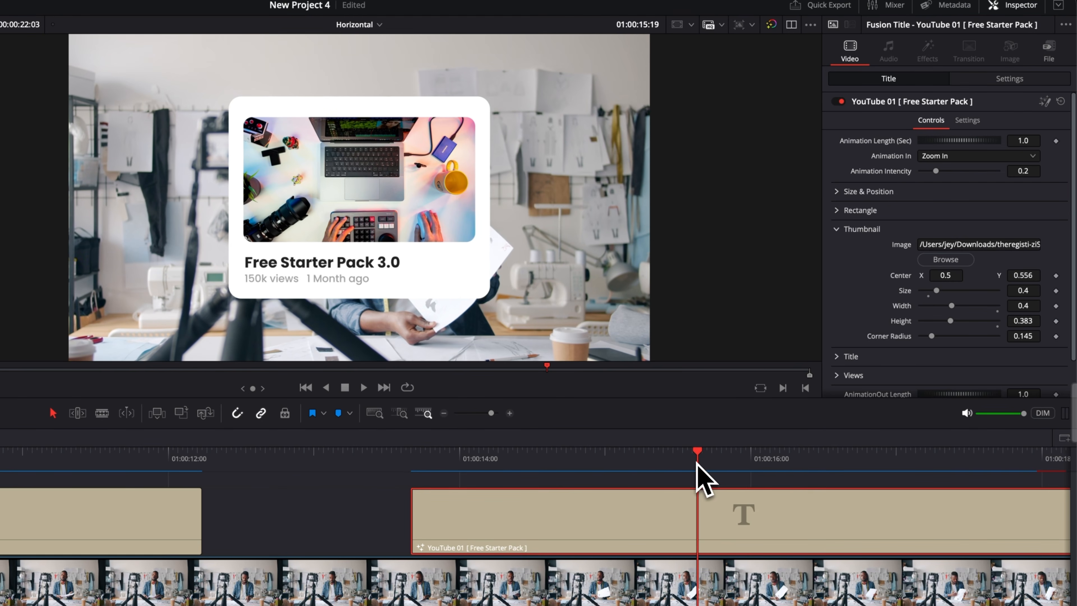